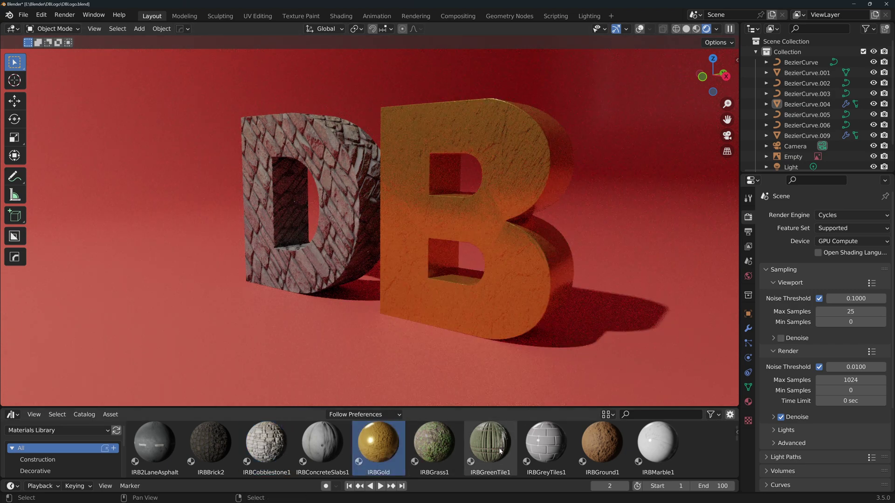
Apply a series of Materials Library materials, starting with IRBGreyTiles1 on the D and IRBMarble1 on the B, to the lettering scene
left_click_drag(545, 443, 349, 233)
left_click_drag(657, 443, 506, 261)
scroll(153, 455, "down", 5)
left_click_drag(602, 443, 536, 303)
left_click_drag(210, 443, 466, 209)
left_click_drag(321, 443, 317, 201)
left_click_drag(435, 445, 447, 223)
left_click_drag(378, 443, 326, 242)
middle_click_drag(356, 316, 419, 279)
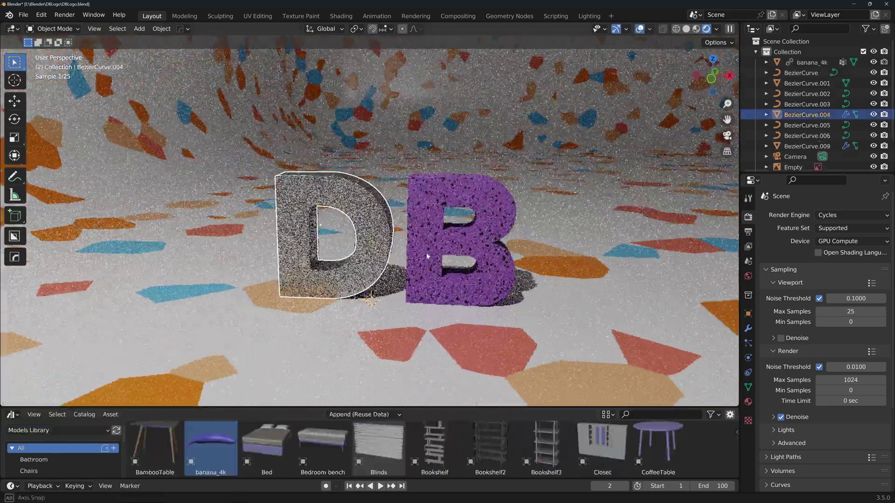
Place another model from the Models Library among the D and B letters
middle_click_drag(426, 256, 372, 308)
scroll(373, 261, "up", 2)
left_click_drag(234, 441, 440, 259)
middle_click_drag(439, 260, 462, 220)
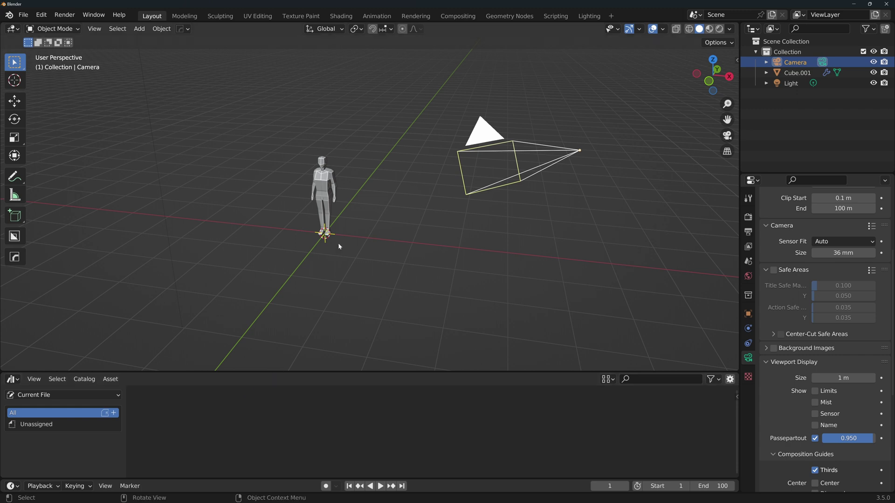
left_click(331, 201)
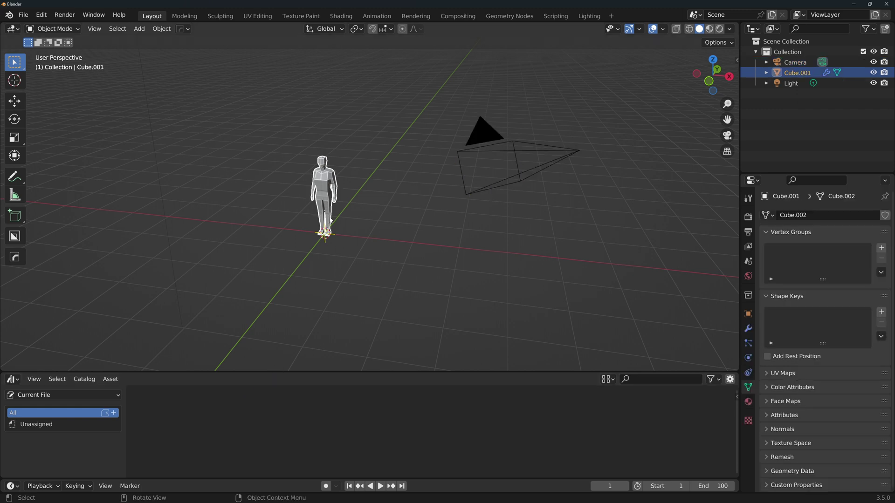
key("g")
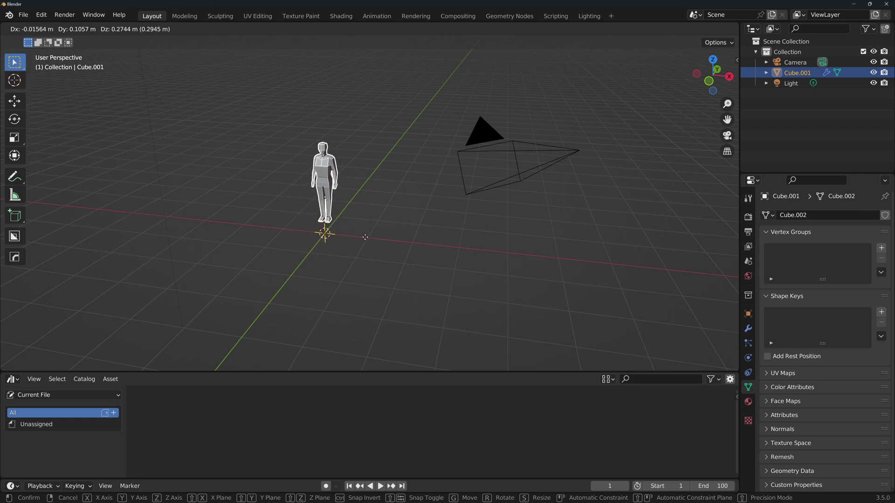
key("Escape")
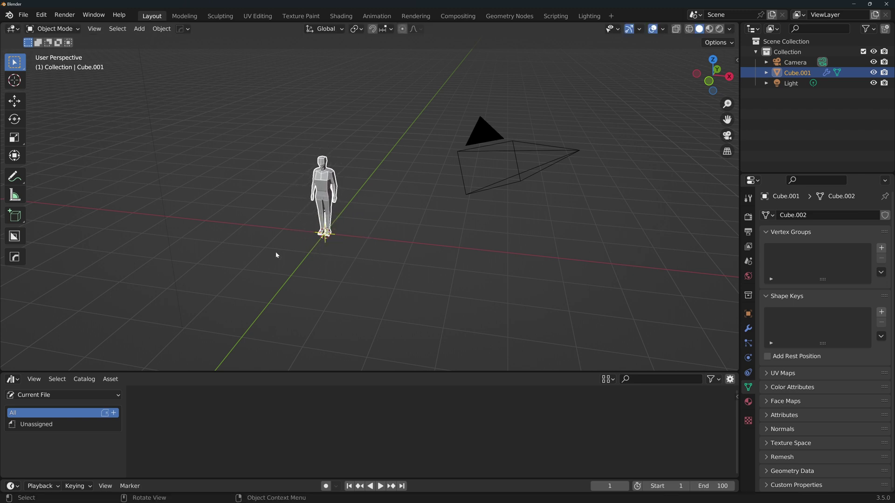
Open the File Paths preferences and view the Asset Libraries settings, including the path and import method
left_click(23, 15)
mouse_move(73, 207)
left_click(41, 15)
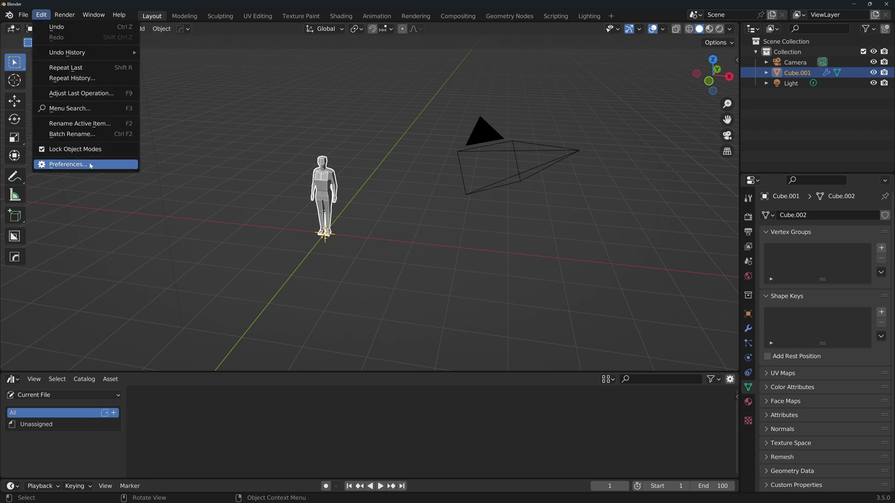
left_click(90, 166)
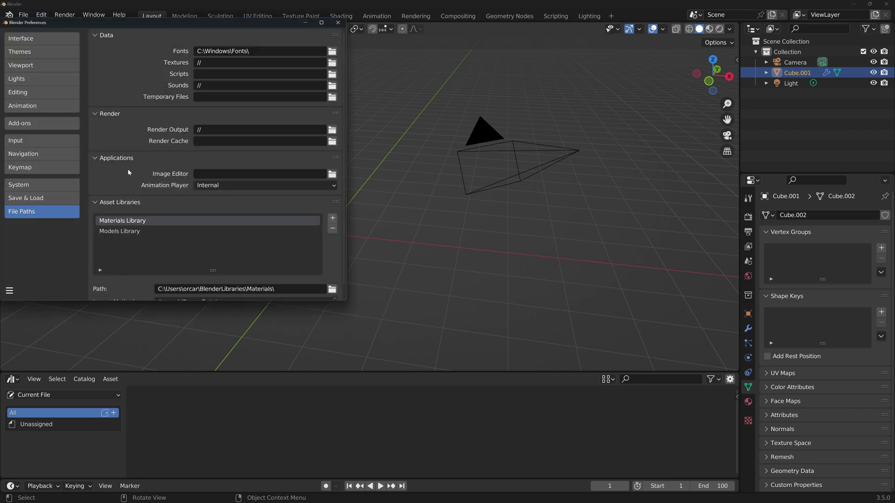
scroll(140, 187, "down", 1)
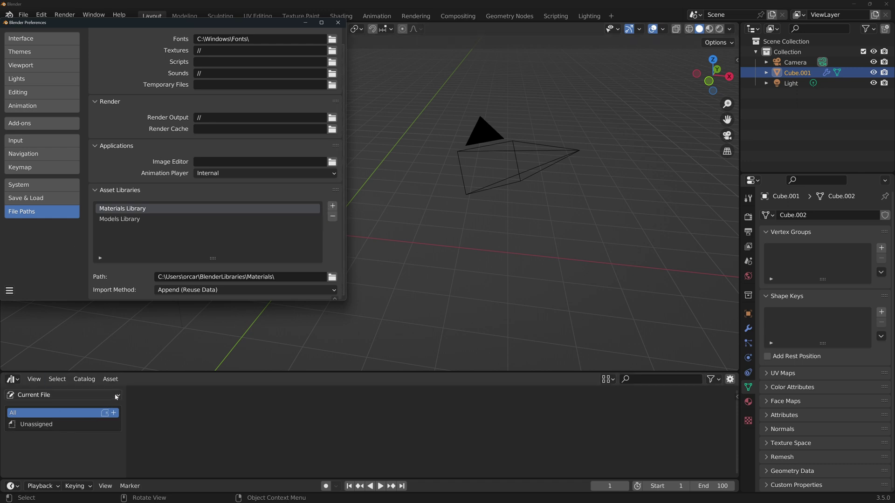
Check the libraries offered in the asset browser, and open the folder picker for adding an asset library without choosing one
left_click(62, 396)
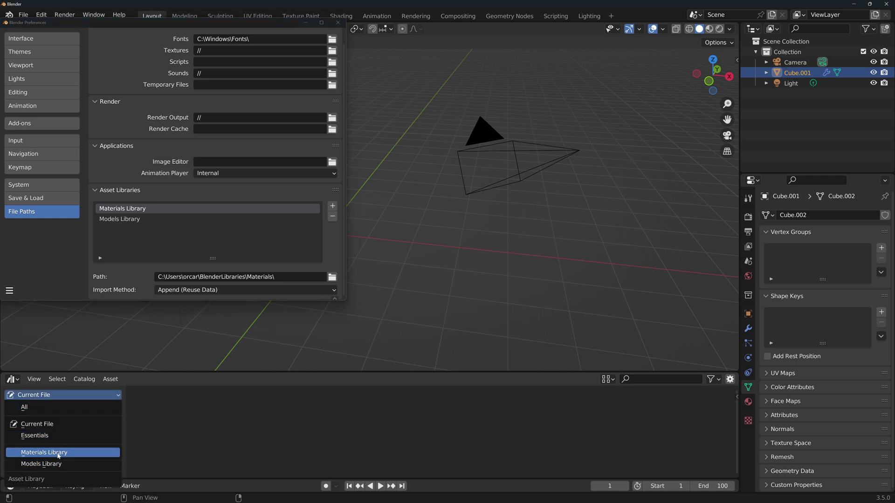
left_click(332, 205)
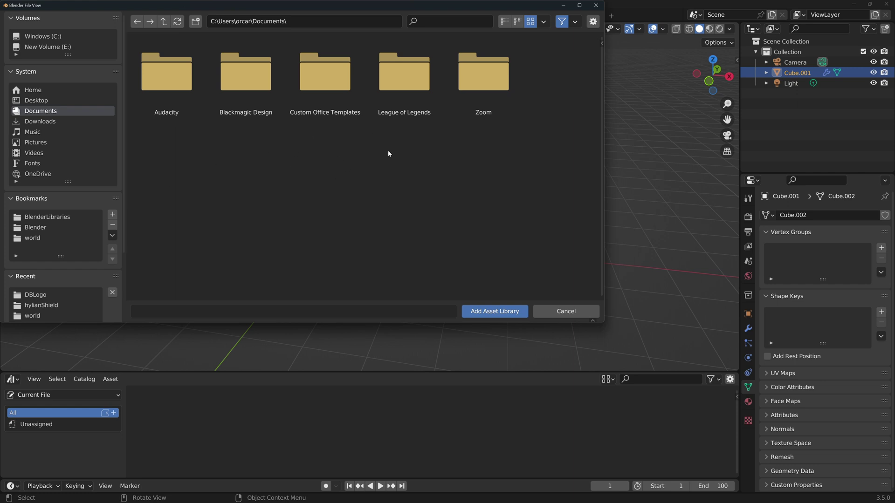
left_click(566, 311)
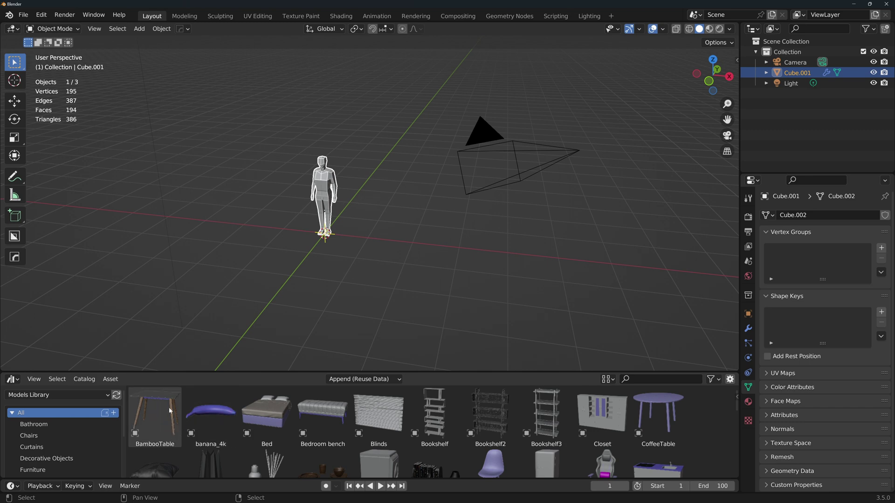
Place two BambooTable models from the Models Library, one on each side of the human figure
left_click_drag(175, 427, 416, 272)
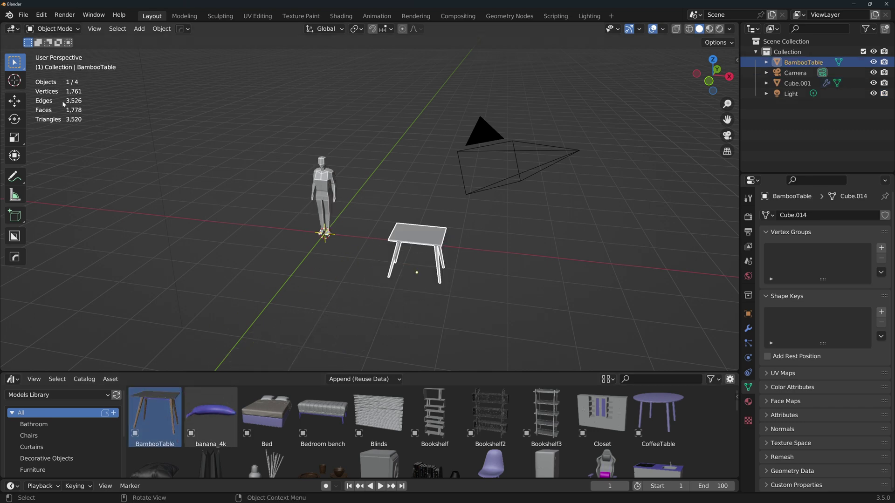
left_click_drag(155, 414, 208, 250)
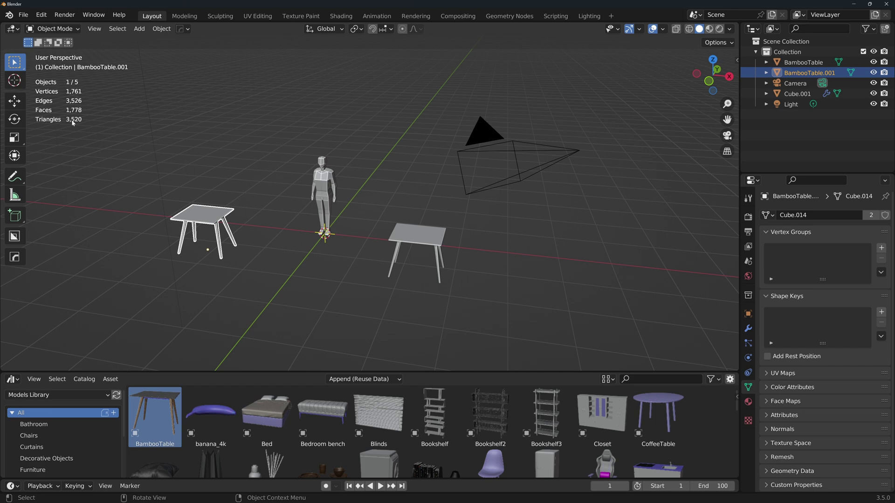
Raise one corner vertex of the first BambooTable's top in Edit Mode and return to Object Mode
left_click(420, 237)
scroll(420, 237, "up", 2)
middle_click_drag(567, 298, 500, 246)
scroll(489, 275, "up", 1)
key("Tab")
left_click(484, 225)
key("g")
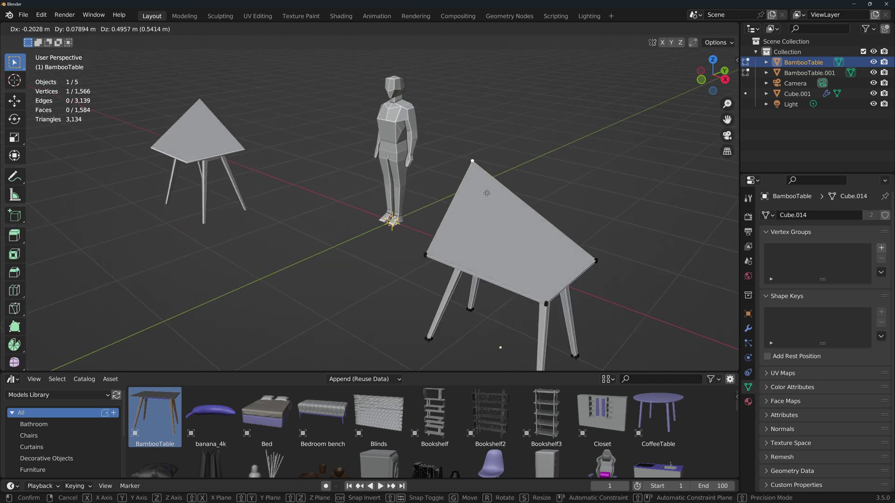
left_click(475, 193)
middle_click_drag(474, 193, 386, 256)
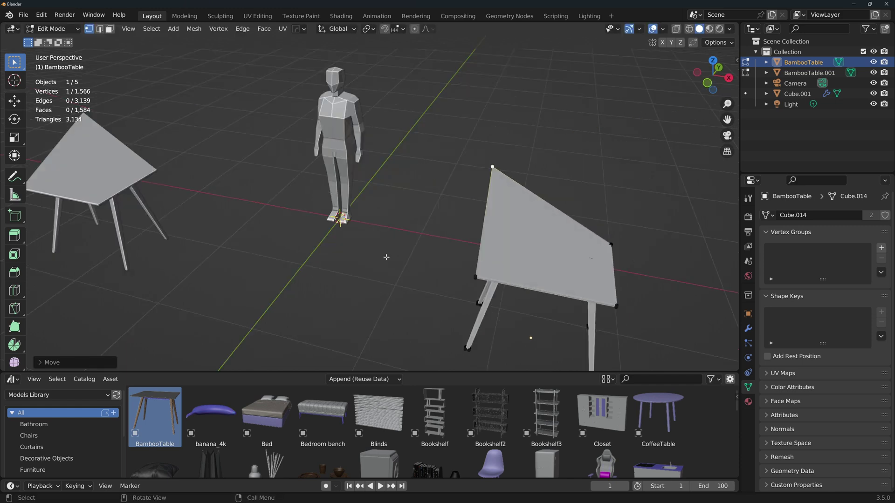
key("Tab")
scroll(483, 224, "down", 3)
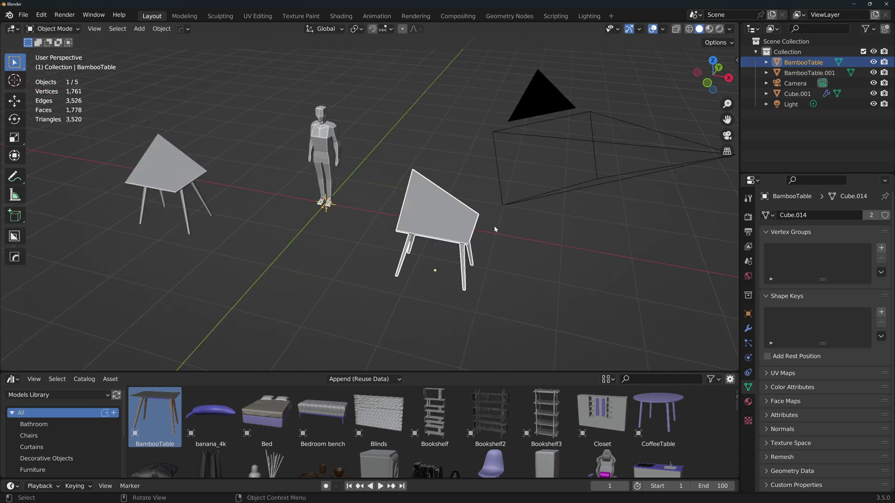
Show the modifier properties and place two GamingChair models side by side next to the BambooTable
left_click(748, 328)
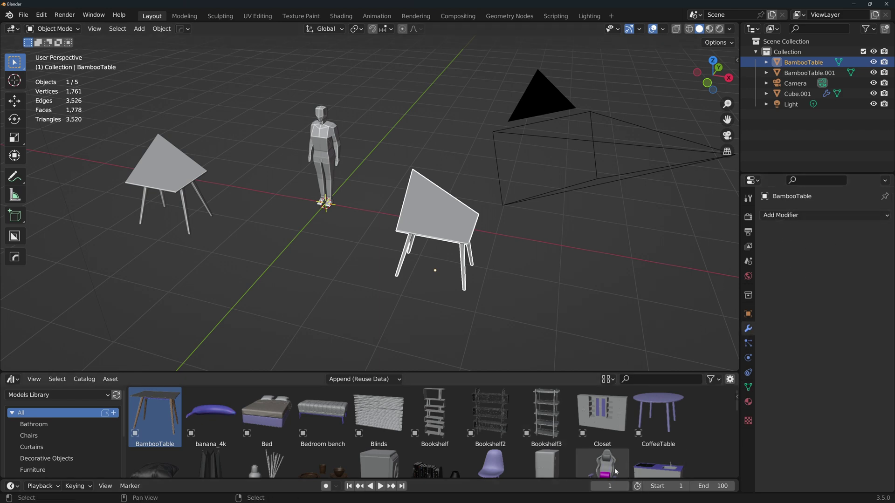
left_click_drag(604, 466, 576, 295)
middle_click_drag(643, 274, 474, 256, "shift")
left_click_drag(602, 443, 510, 269)
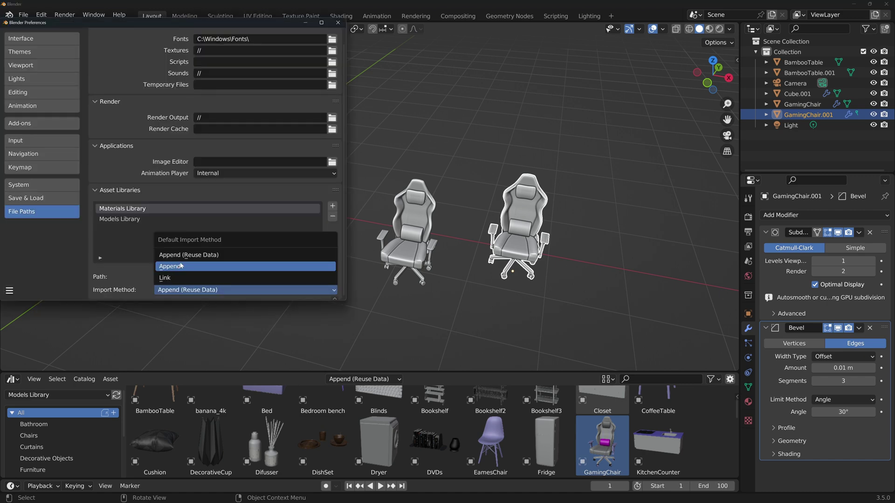
Set the Materials Library's import method to Link in the preferences
left_click(184, 269)
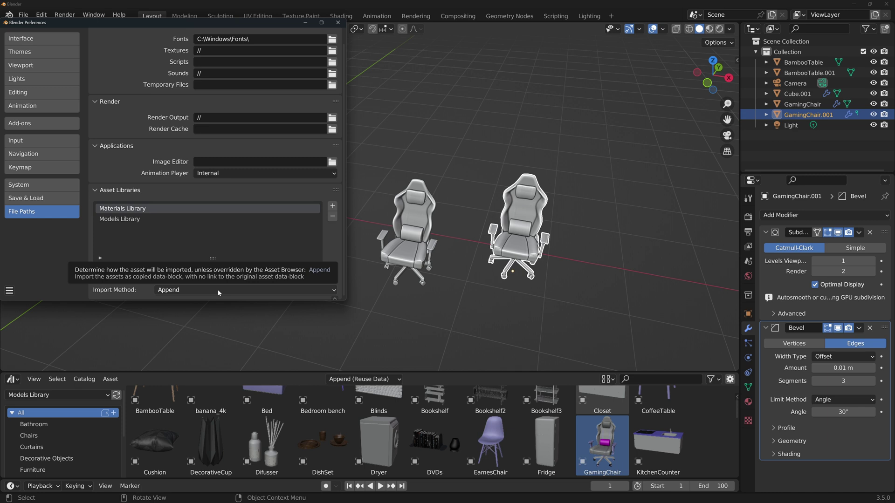
left_click(174, 290)
left_click(201, 280)
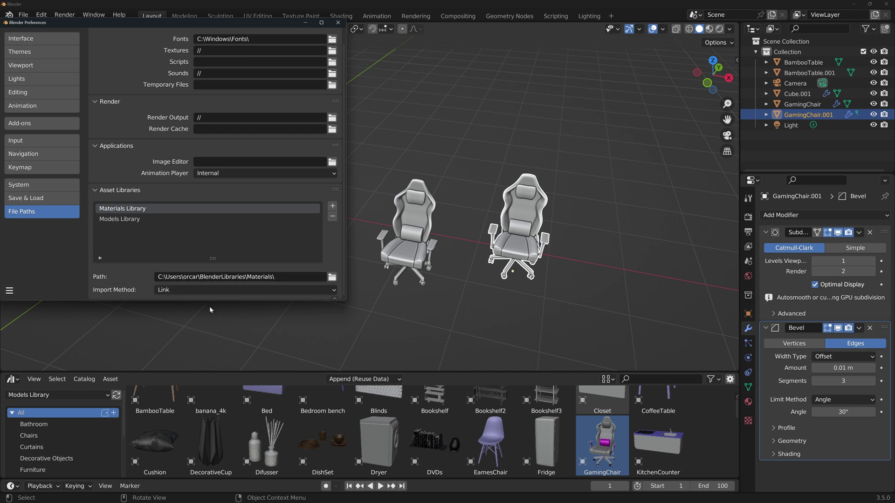
Place a linked Bed from the Models Library beyond the gaming chairs and try to scale it
scroll(322, 419, "up", 2)
left_click_drag(267, 415, 471, 314)
scroll(480, 311, "down", 4)
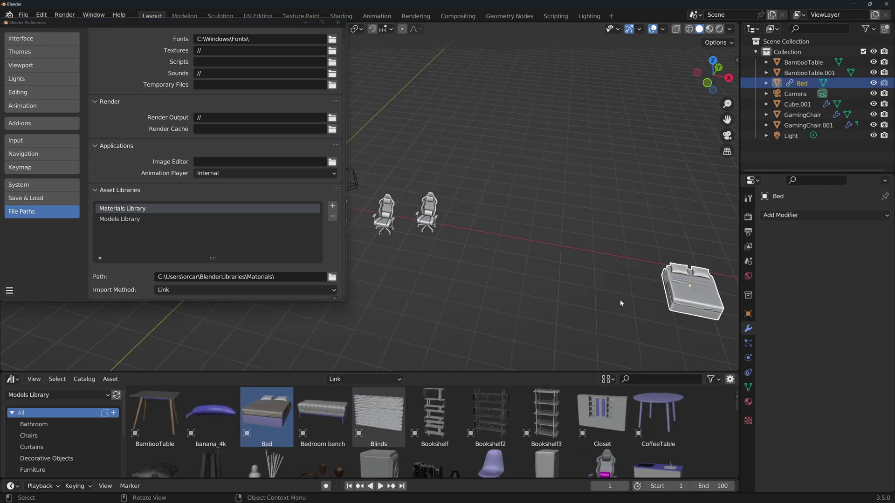
middle_click_drag(613, 298, 508, 265, "shift")
key("s")
left_click(559, 276)
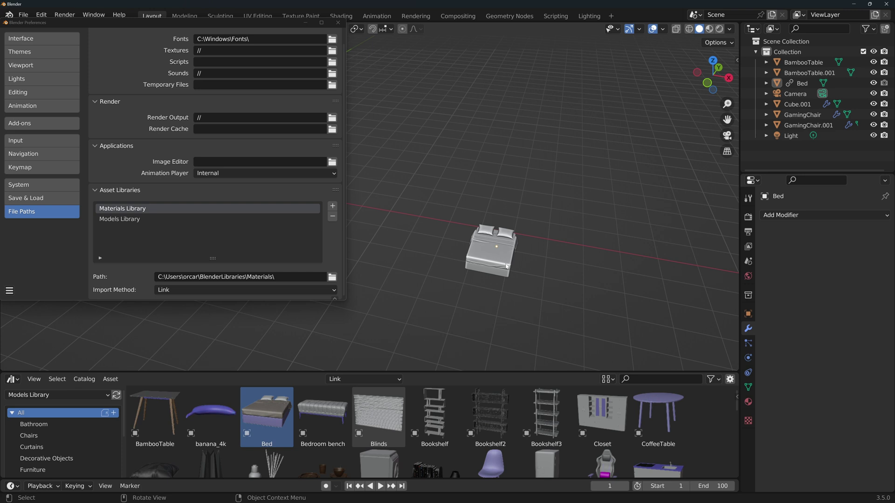
Set the Materials Library's import method to Append (Reuse Data) and open the asset browser's own import method options
left_click(196, 290)
left_click(215, 256)
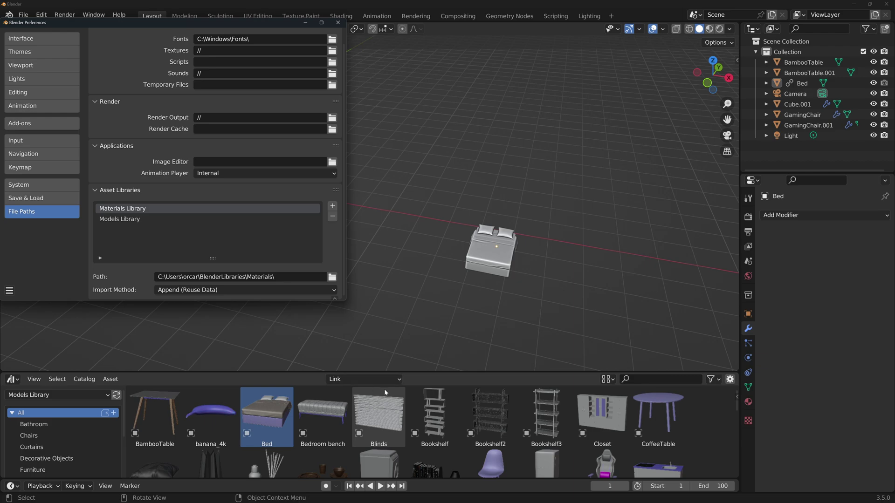
left_click(361, 379)
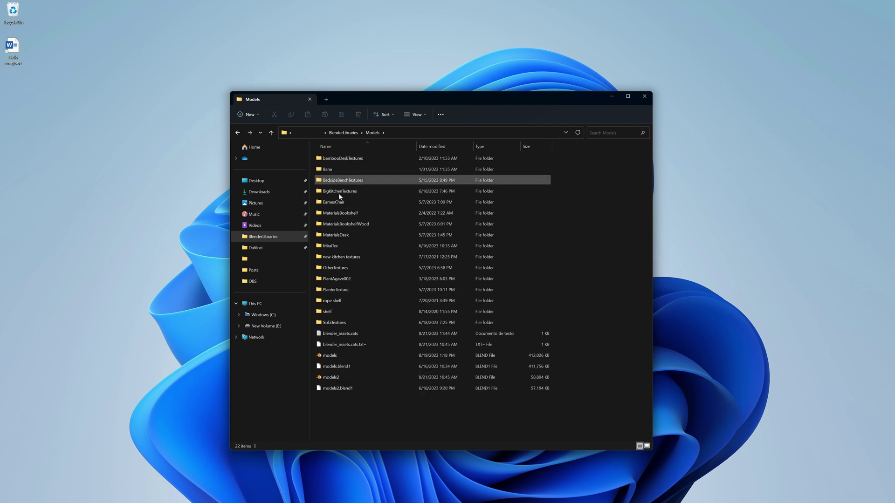
Open the models blend file from the BlenderLibraries Models folder and look over its row of models
double_click(322, 356)
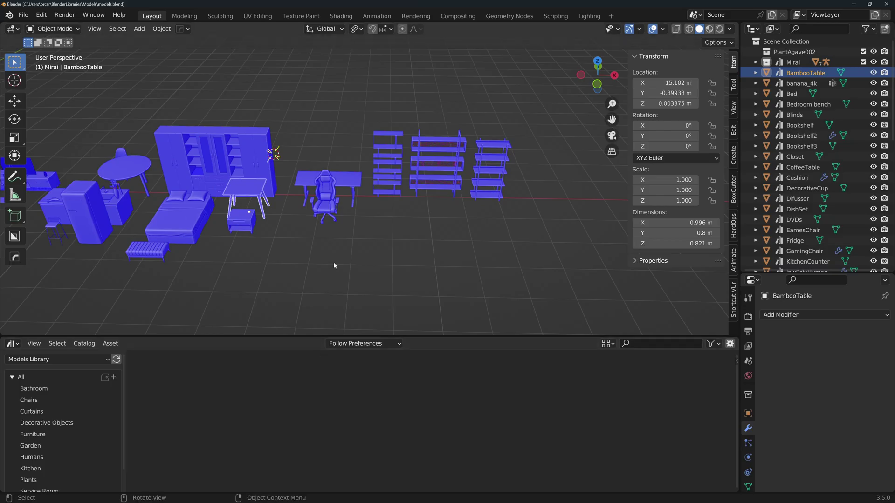
middle_click_drag(184, 247, 354, 247, "shift")
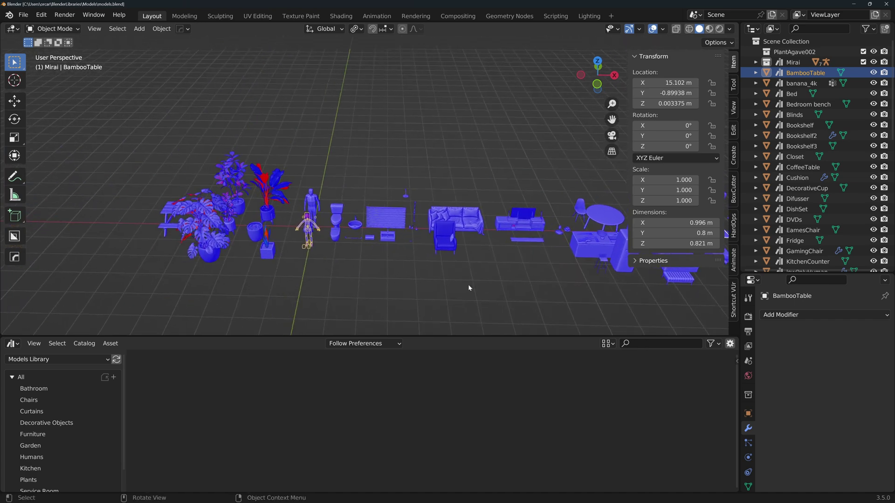
middle_click_drag(576, 289, 385, 171, "shift")
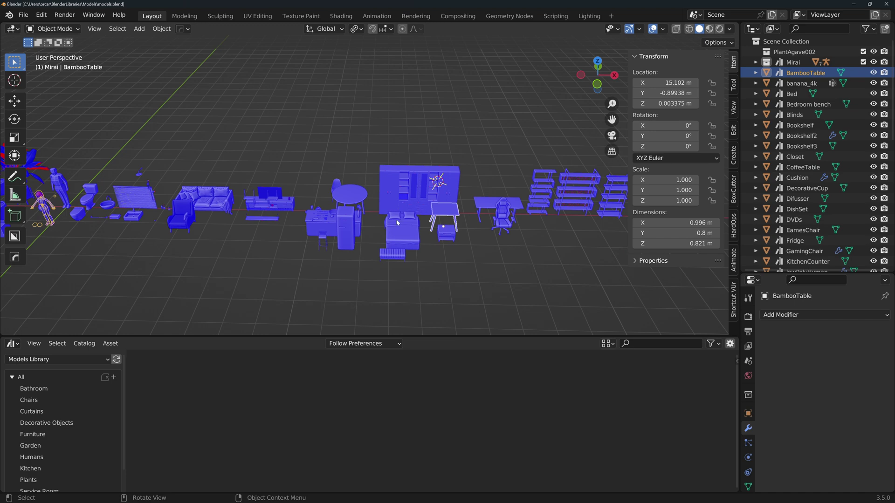
scroll(398, 223, "down", 3)
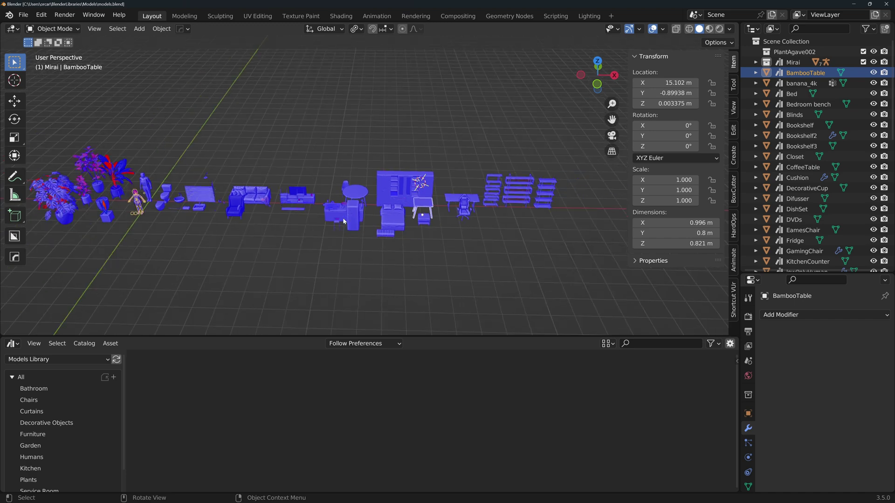
middle_click_drag(343, 221, 350, 234, "shift")
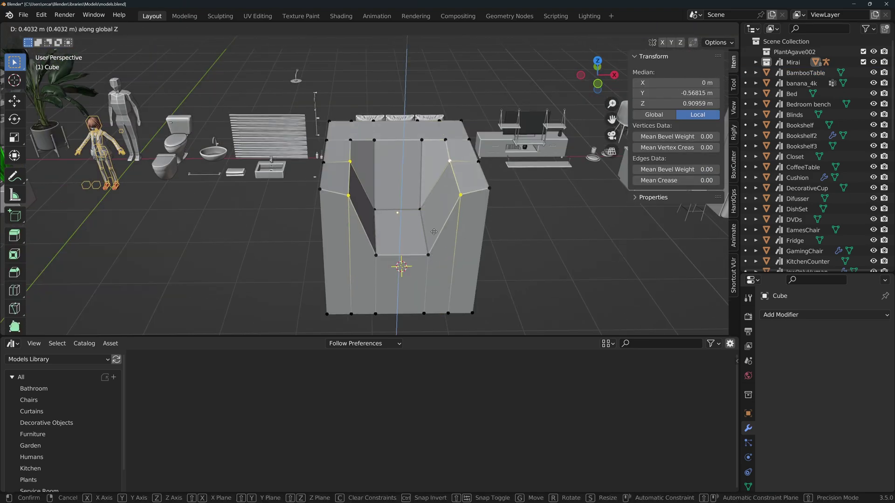
Shape the divided cube into an armchair with a sunken seat, using a Subdivision modifier at viewport level 1
left_click(358, 196)
mouse_move(358, 196)
middle_mouse_down()
mouse_move(397, 200)
mouse_move(359, 178)
mouse_move(363, 184)
middle_mouse_up()
key("2")
key("1")
left_click(348, 206)
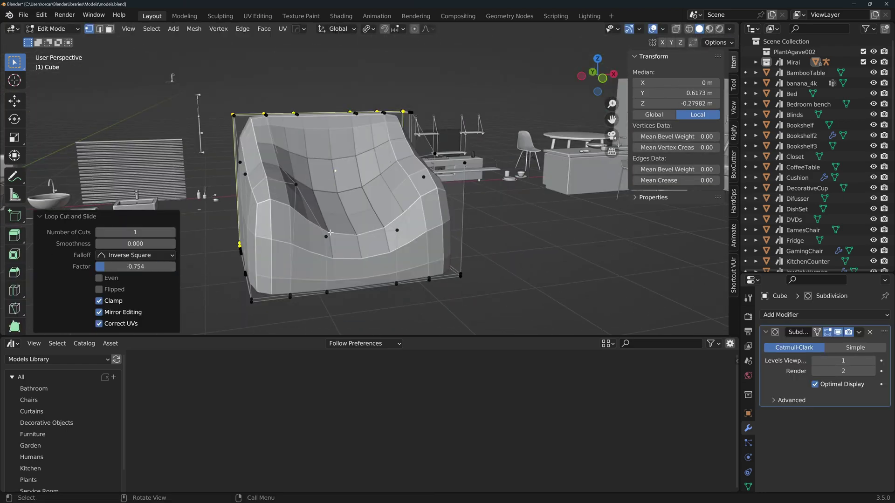
Add a supporting edge loop around the armchair mesh close to its base
middle_click_drag(330, 233, 355, 261)
key("ctrl+r")
left_click(310, 280)
left_click(365, 321)
left_click_drag(263, 233, 292, 272)
middle_click_drag(292, 271, 443, 251)
left_click_drag(443, 251, 478, 268, "shift")
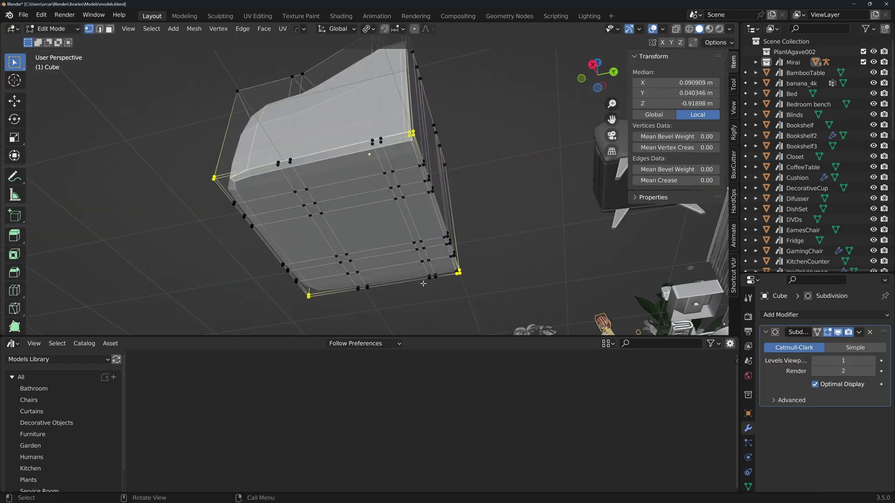
Return to Object Mode and apply the armchair's Subdivision modifier
middle_click_drag(477, 268, 506, 230)
key("Tab")
key("ctrl+a")
Try further subdivision and smooth shading on the armchair, and undo both changes
key("ctrl+1")
right_click(456, 188)
left_click(456, 188)
mouse_move(455, 188)
middle_mouse_down()
mouse_move(461, 218)
mouse_move(433, 185)
middle_mouse_up()
key("ctrl+z")
key("ctrl+z")
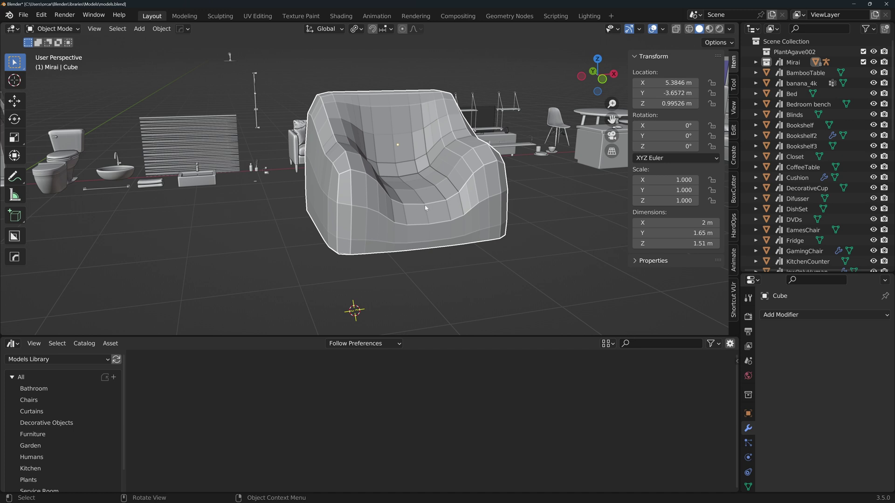
middle_click_drag(426, 208, 399, 146)
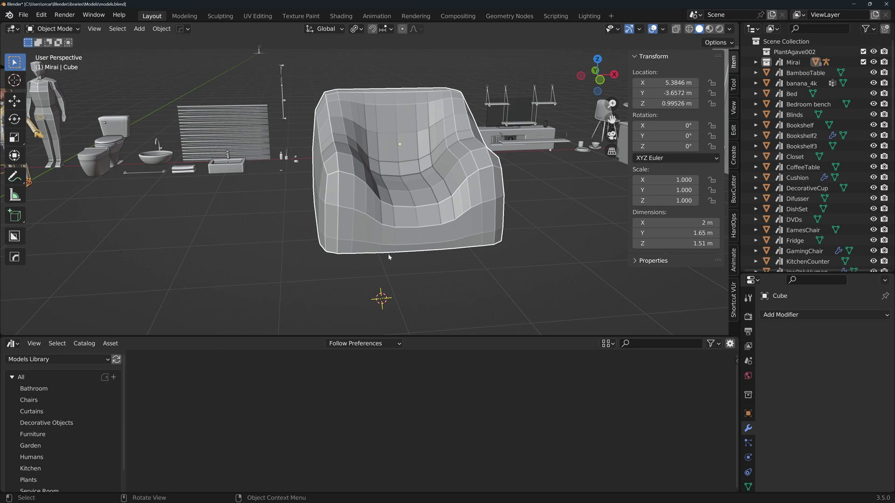
Scale the armchair up uniformly by a factor of about 1.32
middle_click_drag(388, 256, 390, 228)
key("s")
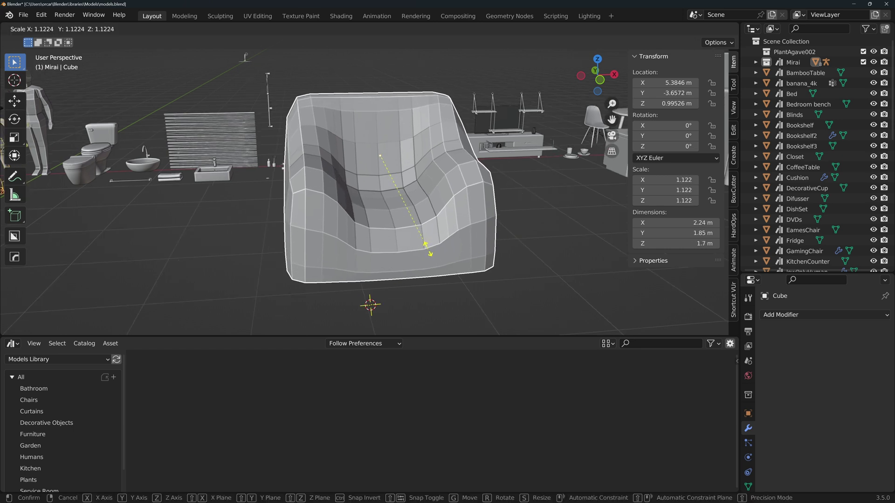
left_click(447, 276)
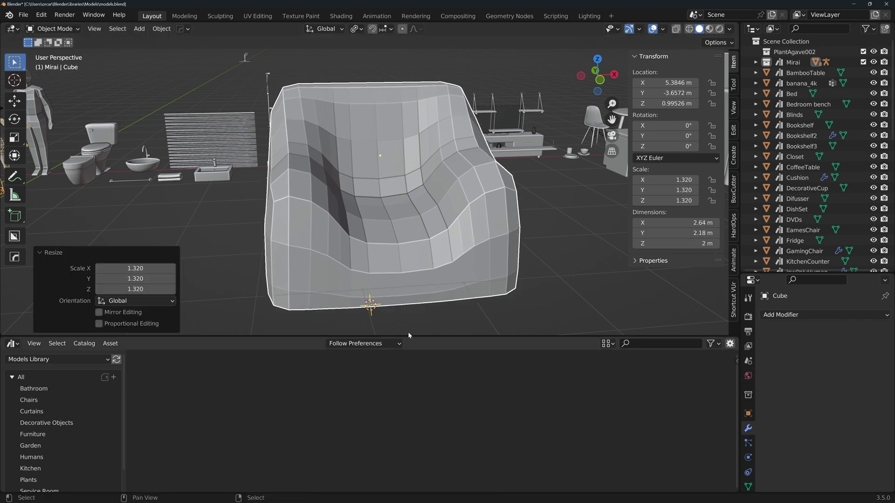
Create a floor plane about 9.24 m square in front of the armchair and place the BambooTable asset on it
key("s")
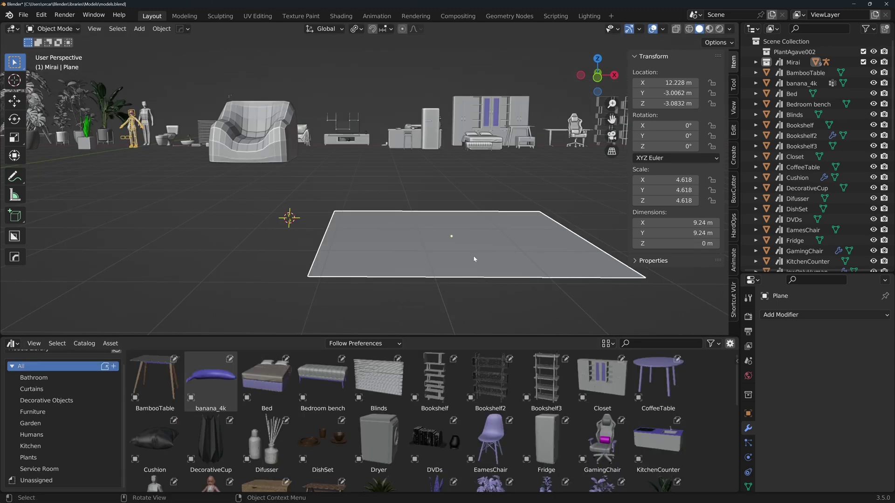
left_click_drag(163, 380, 398, 267)
mouse_move(399, 267)
middle_mouse_down()
mouse_move(403, 216)
mouse_move(406, 256)
middle_mouse_up()
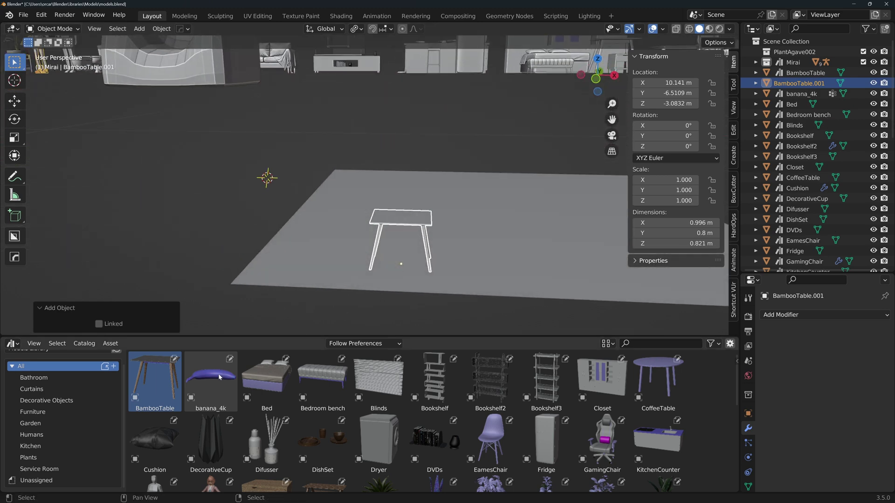
Place the banana_4k asset on the table top and scale it up uniformly by a factor of about 2.56
left_click_drag(220, 377, 405, 214)
middle_click_drag(409, 228, 410, 224)
key("s")
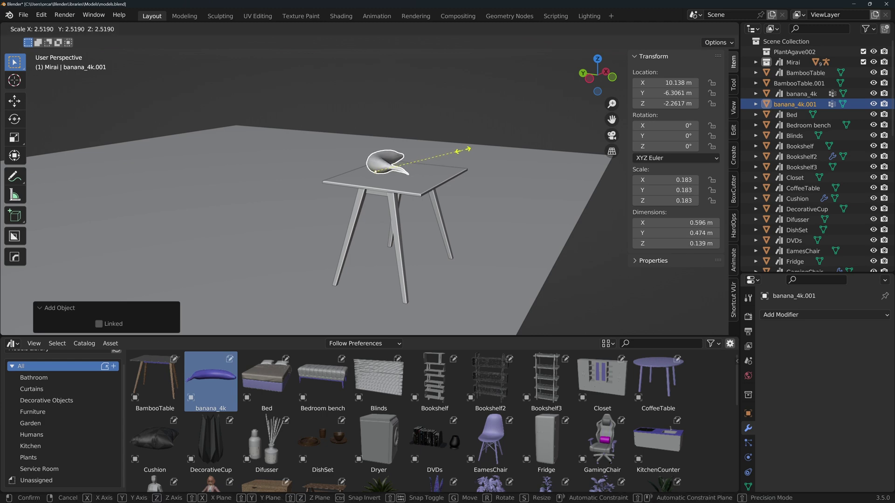
left_click(463, 150)
Place the 3D cursor at the centre of the armchair's underside and set the armchair's origin to it
middle_click_drag(464, 150, 376, 273)
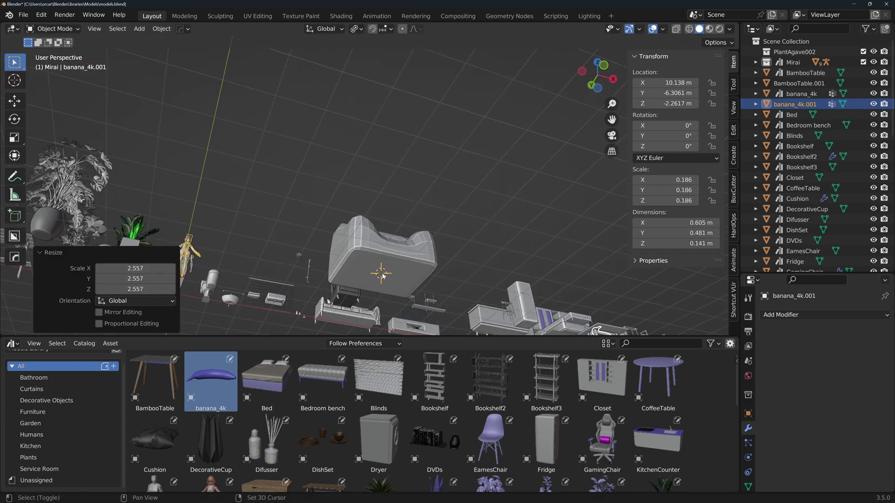
right_click_drag(382, 275, 384, 274, "shift")
left_click(399, 240)
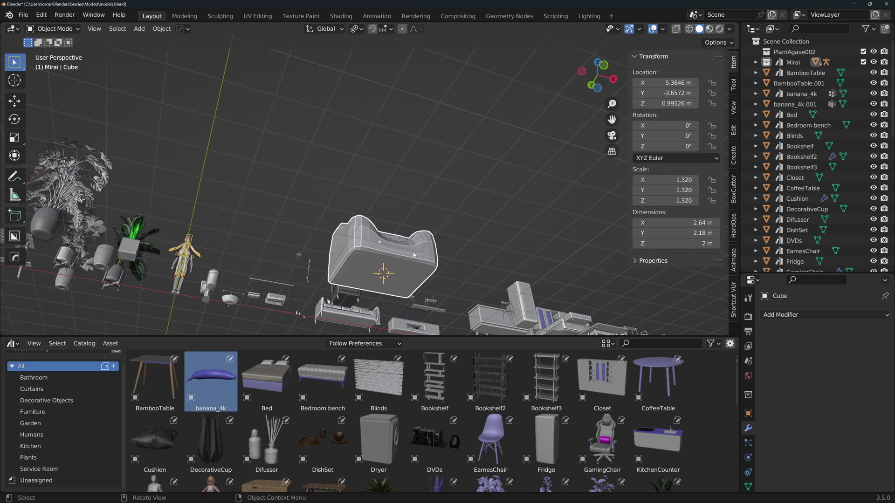
right_click(407, 257)
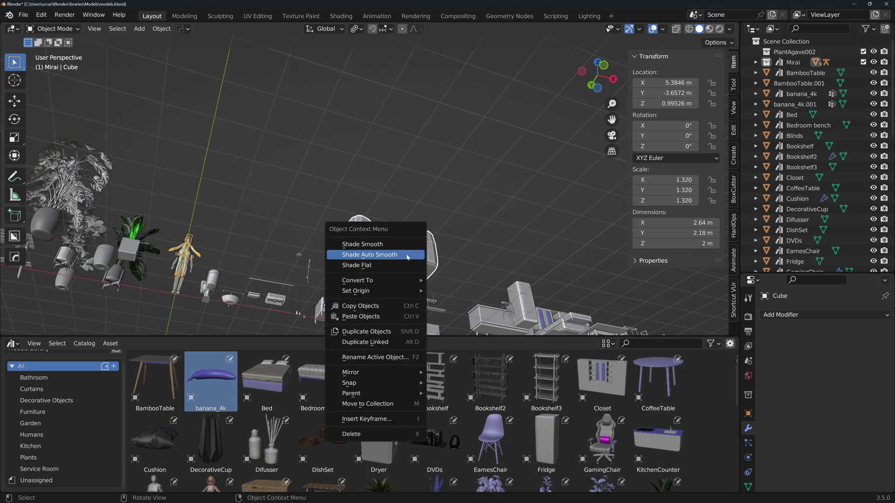
mouse_move(402, 295)
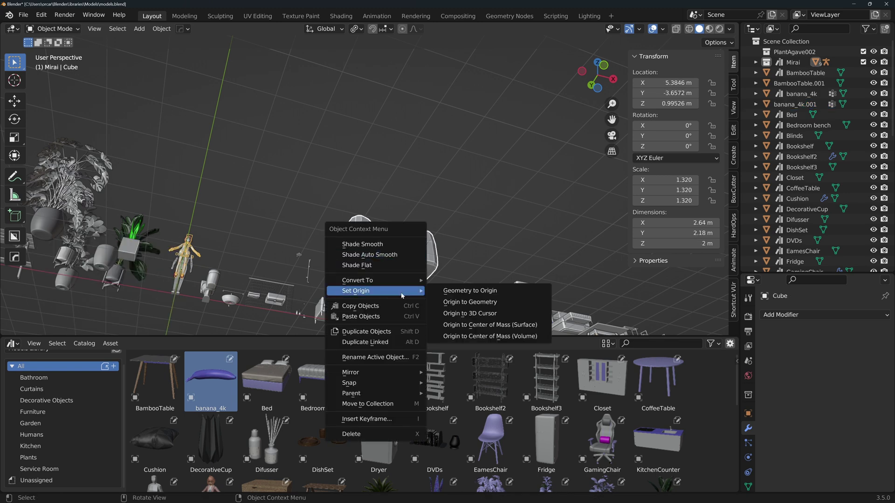
left_click(469, 313)
Move the armchair to floor level in front of the existing seats, at about X 5.83 m, Y -2.95 m, Z -0.06 m
key("KP_1")
key("g")
left_click(394, 265)
key("KP_7")
key("g")
left_click(304, 189)
key("g")
left_click(364, 247)
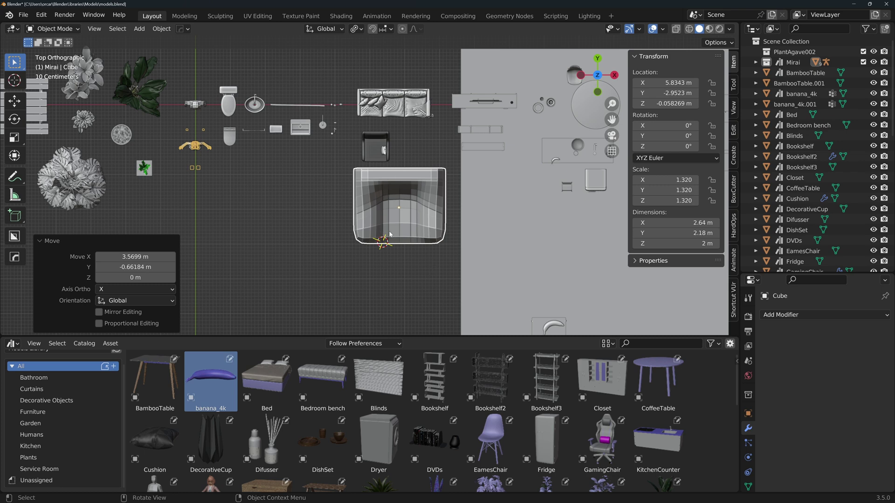
Move the low-poly human figure beside the armchair as a size reference
left_click(196, 105)
key("g")
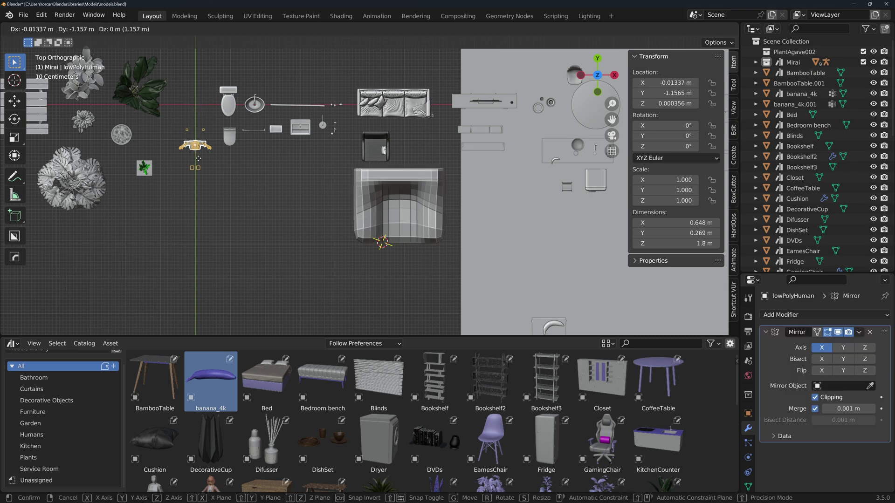
left_click_drag(337, 190, 336, 191)
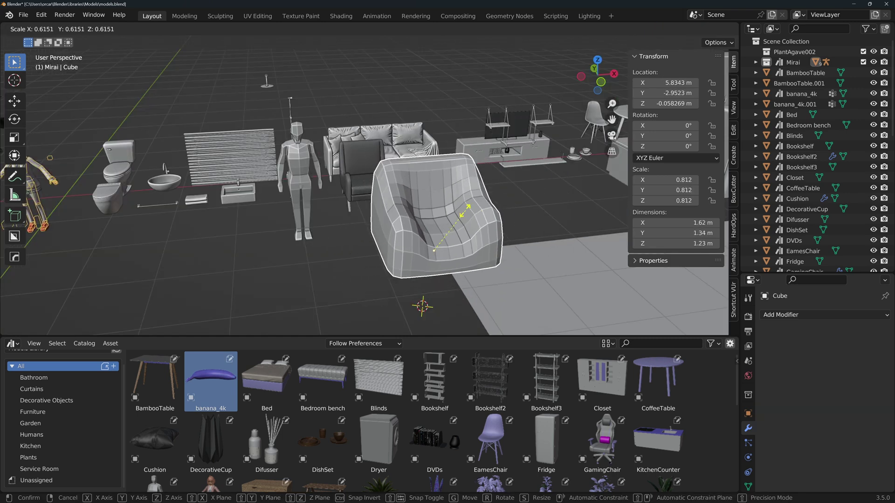
Scale the armchair down uniformly by a factor of 0.54 to match the human figure
left_click(493, 256)
mouse_move(493, 256)
middle_mouse_down()
mouse_move(478, 242)
mouse_move(486, 242)
middle_mouse_up()
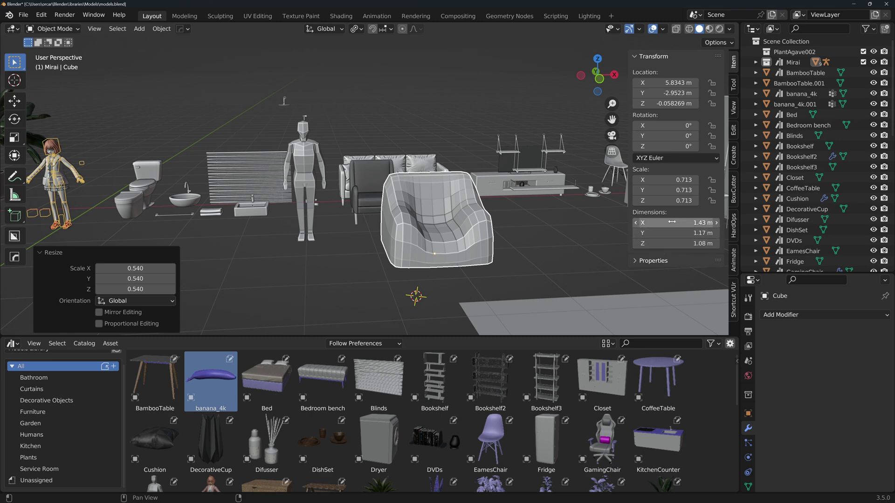
key("n")
left_click(735, 60)
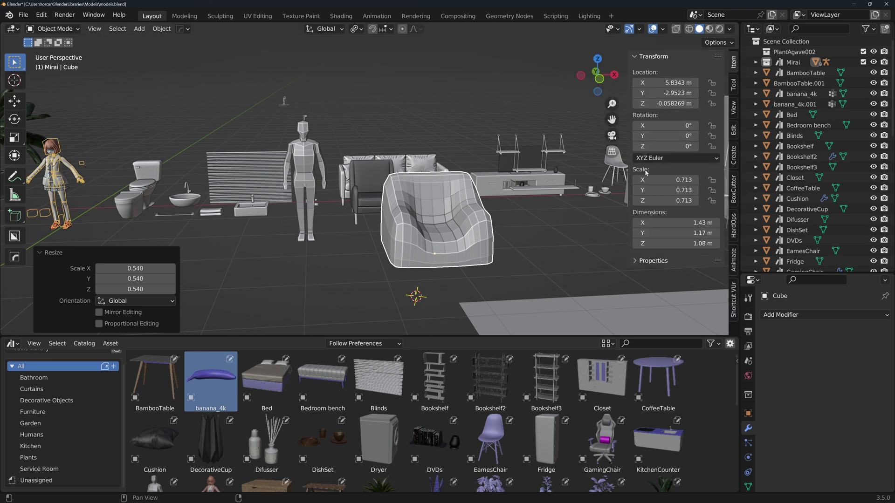
middle_click_drag(455, 238, 445, 224)
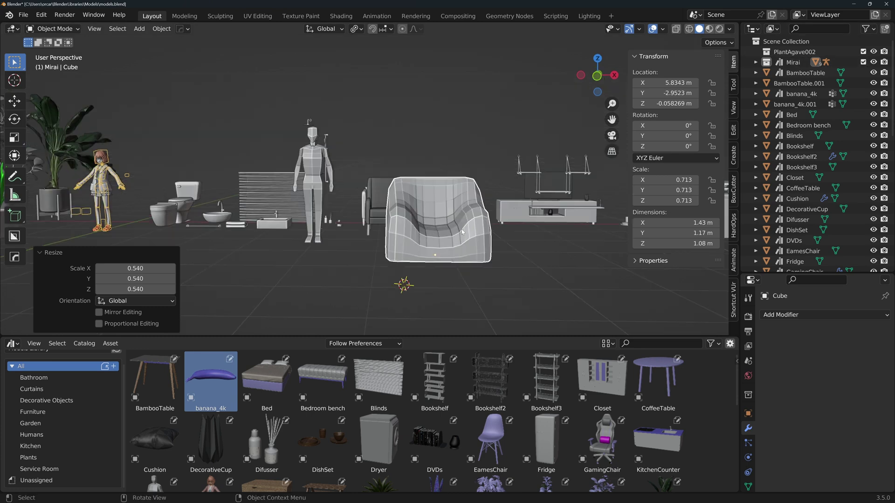
Apply the armchair's rotation and scale
key("ctrl+z")
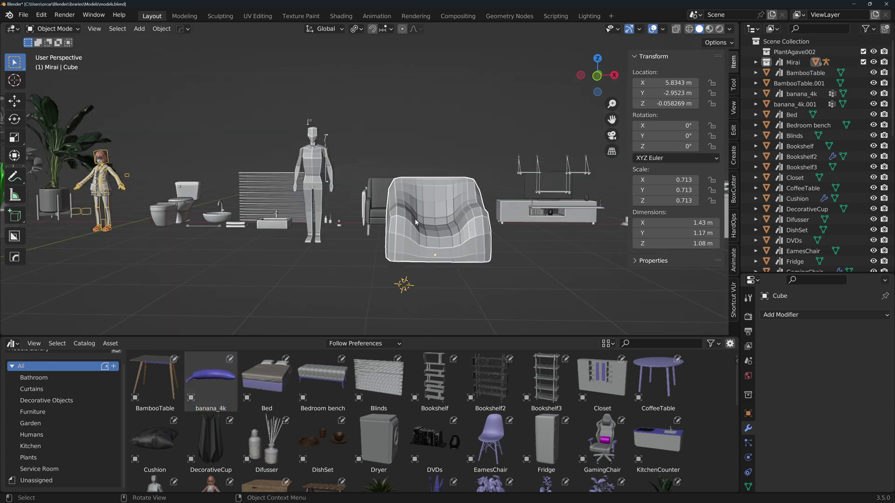
key("ctrl")
key("ctrl+a")
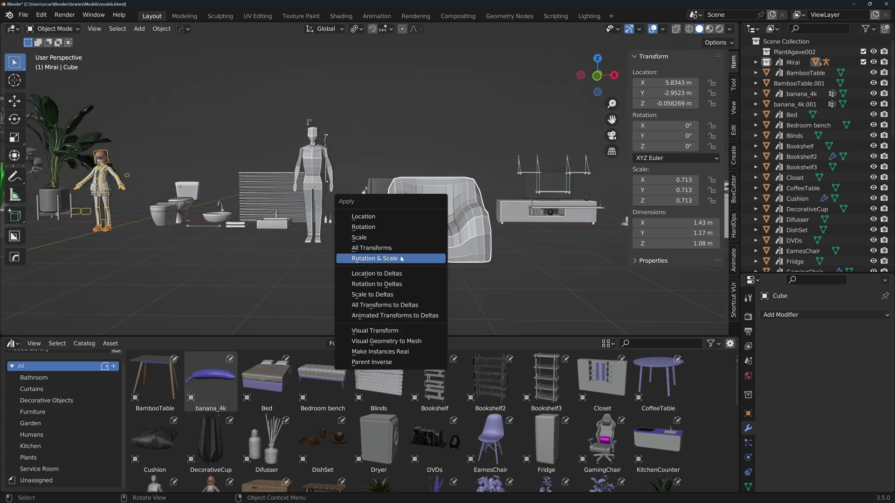
left_click(397, 260)
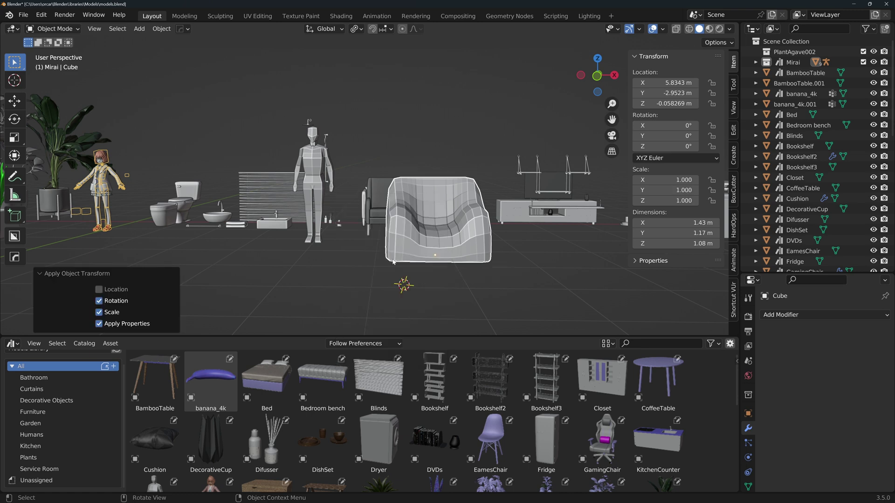
Add a subdivided cube, shape it into a tilted cushion about 0.43 by 0.21 by 0.47 m, and rest it on the armchair's seat
key("shift+a")
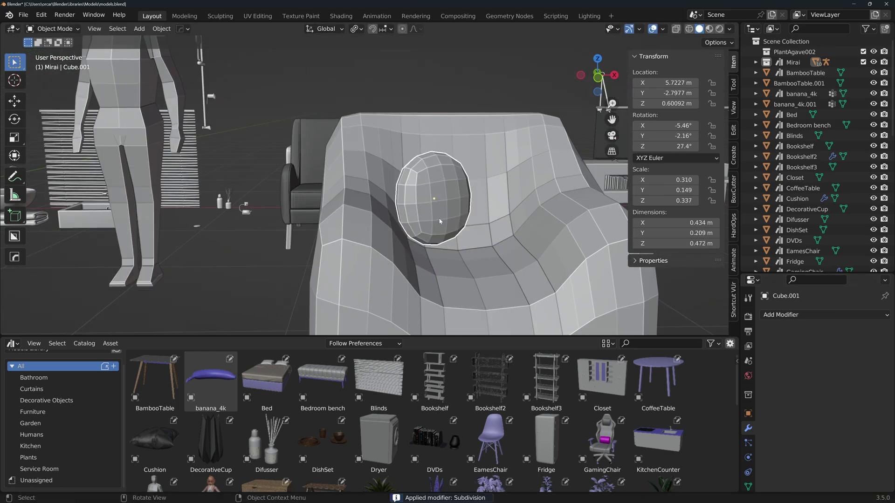
key("KP_7")
key("g")
left_click(465, 205)
middle_click_drag(465, 205, 438, 187)
key("g")
key("z")
left_click(429, 196)
scroll(429, 196, "down", 4)
Join the armchair and cushion into one object and set its origin to the 3D cursor at the base
left_click(438, 200)
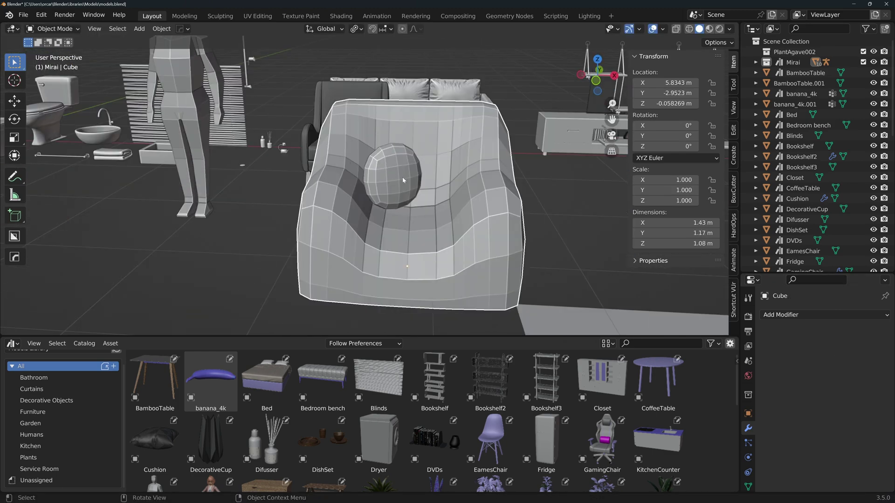
left_click(402, 177, "shift")
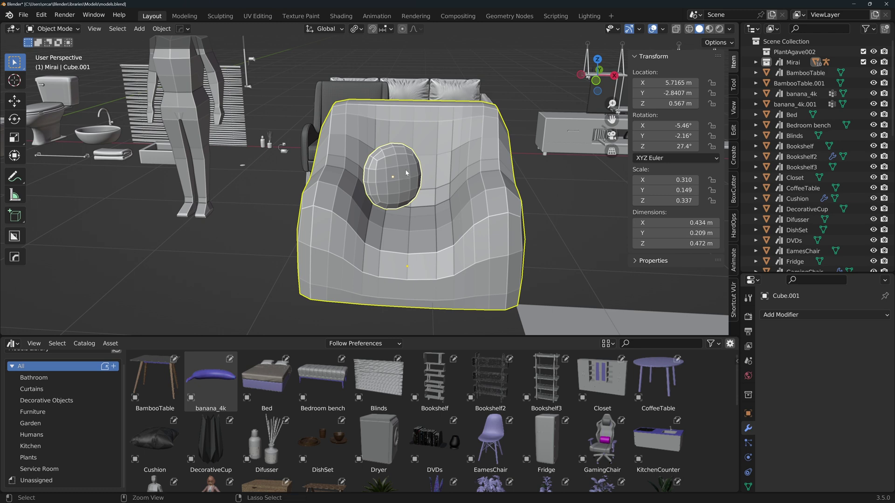
key("ctrl+j")
middle_click_drag(420, 195, 410, 224)
right_click(376, 228)
left_click(503, 250)
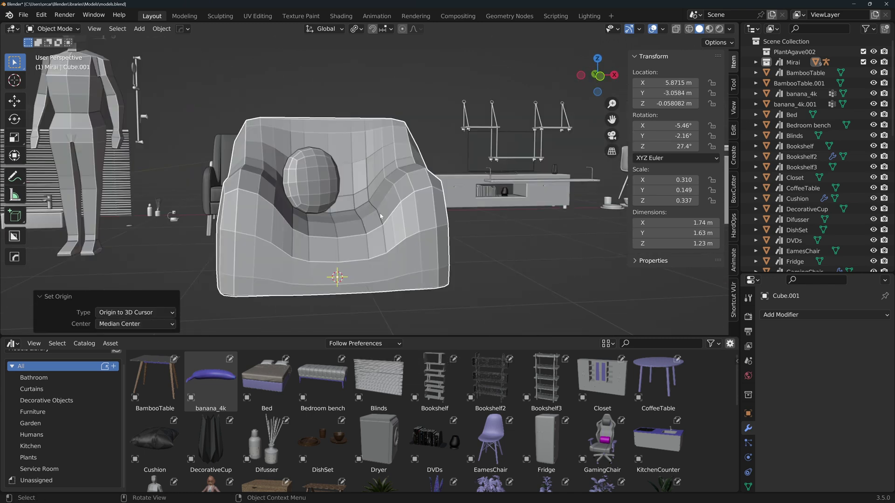
Move the joined armchair out of the Mirai collection into the Scene Collection and rename it SofaWithCushion
left_click(755, 63)
scroll(774, 89, "down", 15)
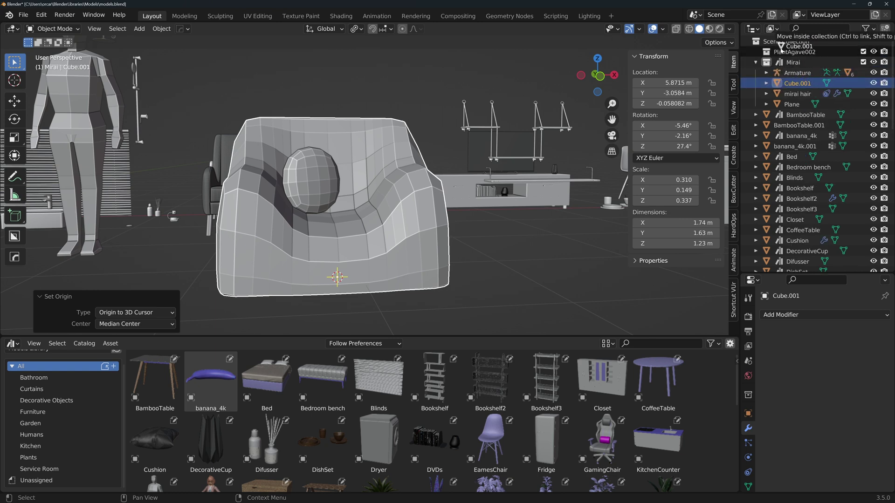
left_click(800, 218)
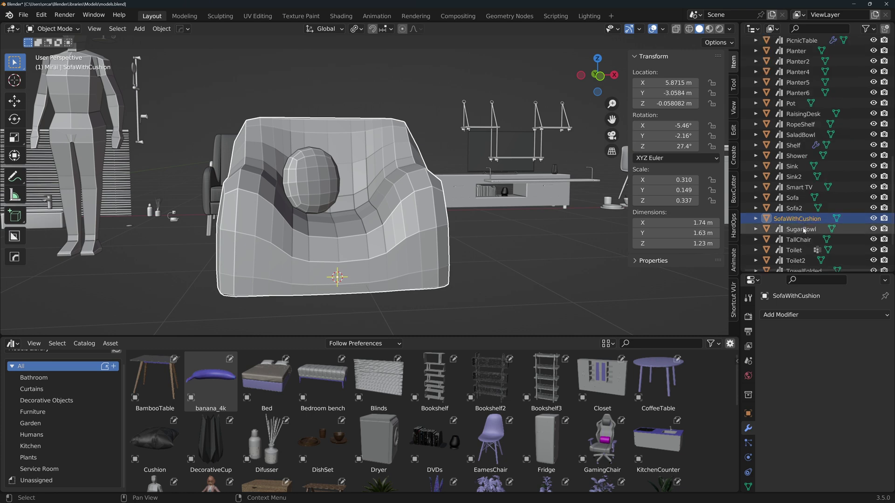
Mark the SofaWithCushion object as an asset and show the Unassigned assets of the Models Library
left_click(24, 15)
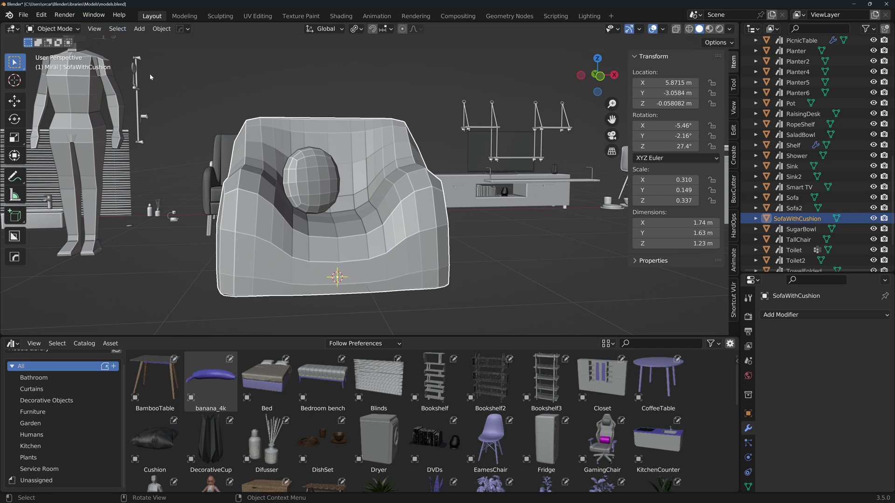
mouse_move(275, 212)
middle_mouse_down()
mouse_move(298, 212)
mouse_move(285, 217)
middle_mouse_up()
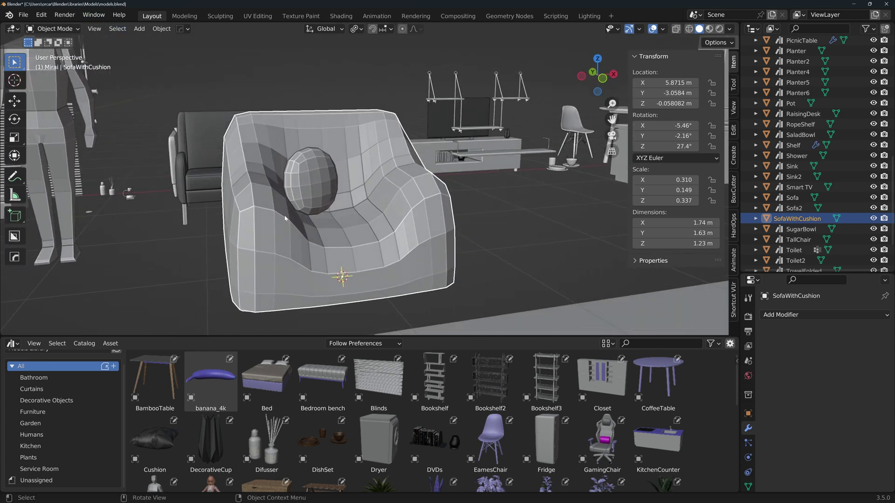
right_click(788, 219)
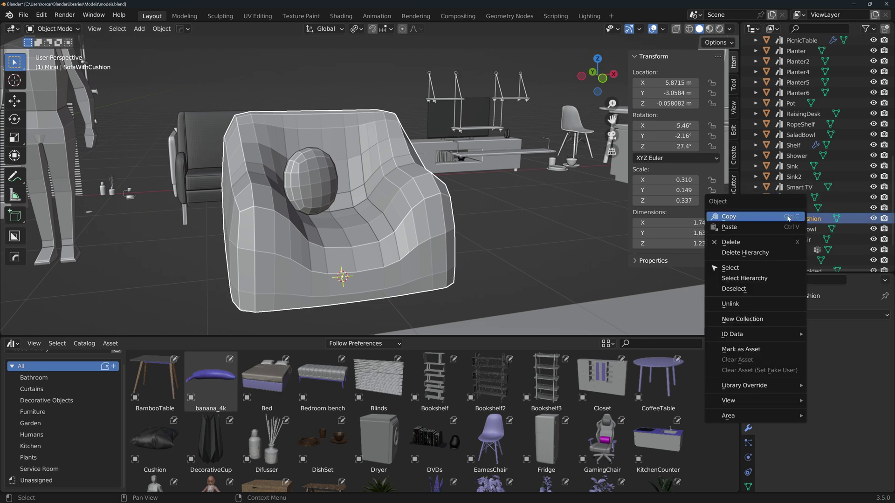
left_click(763, 353)
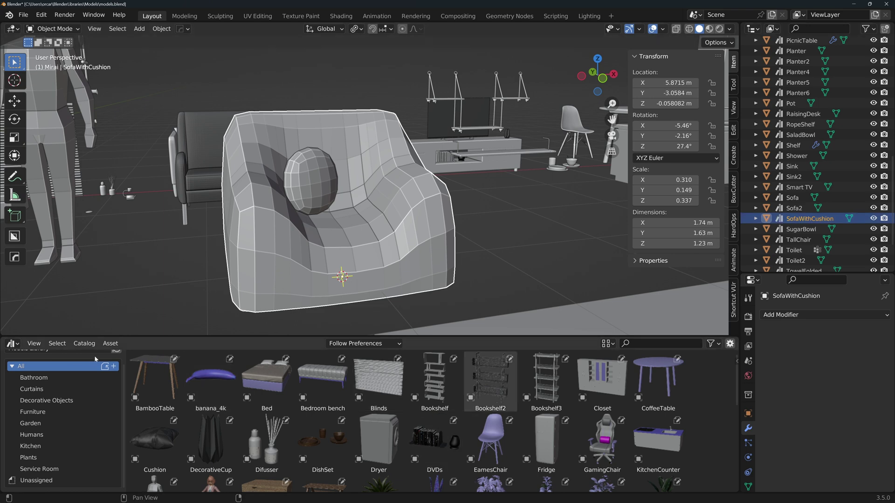
scroll(74, 369, "up", 1)
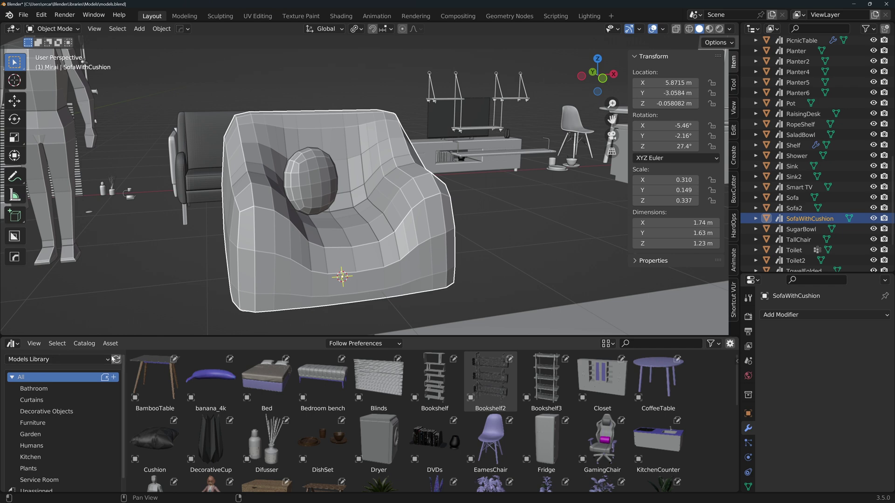
scroll(112, 368, "down", 1)
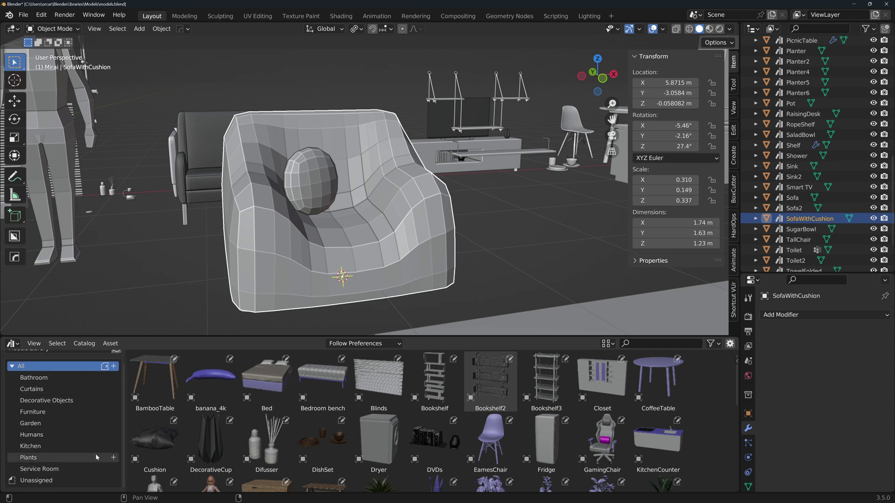
left_click(47, 483)
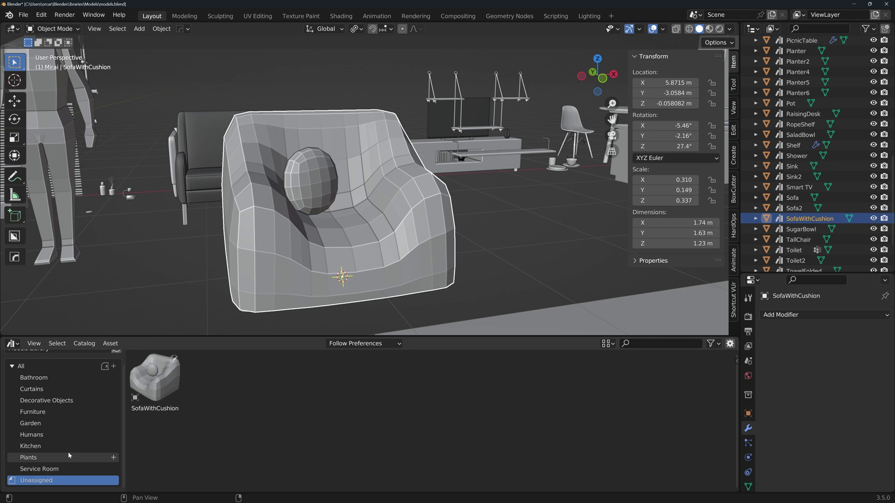
Add a new top-level catalog named Chairs to the Models Library
left_click(113, 367)
type("Chairs")
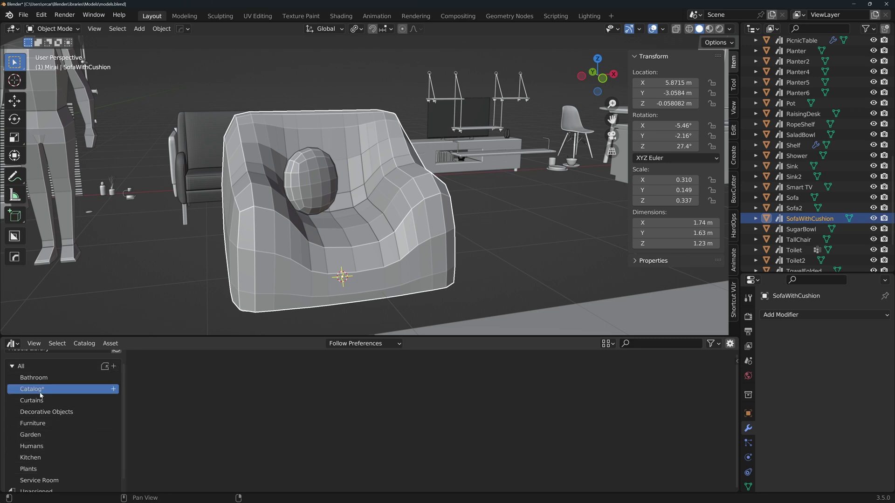
key("Return")
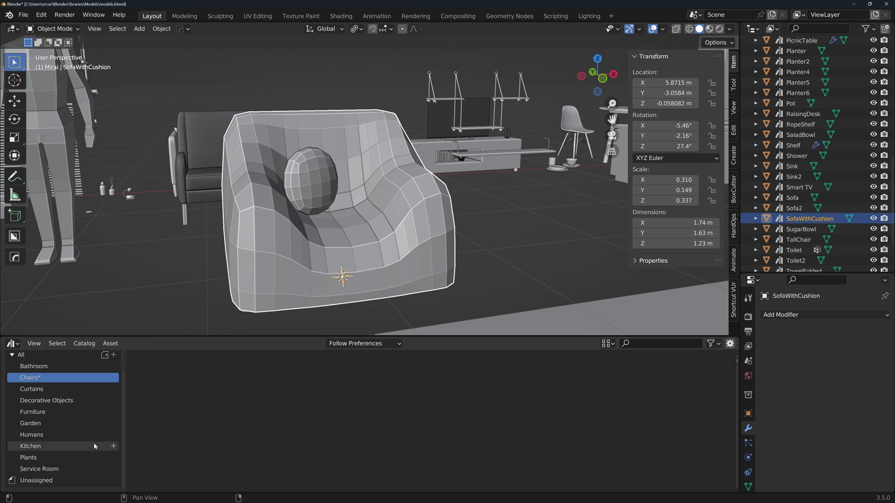
Assign the SofaWithCushion asset to the Chairs catalog and save the catalog changes
left_click(57, 480)
left_click_drag(168, 385, 49, 376)
left_click(49, 376)
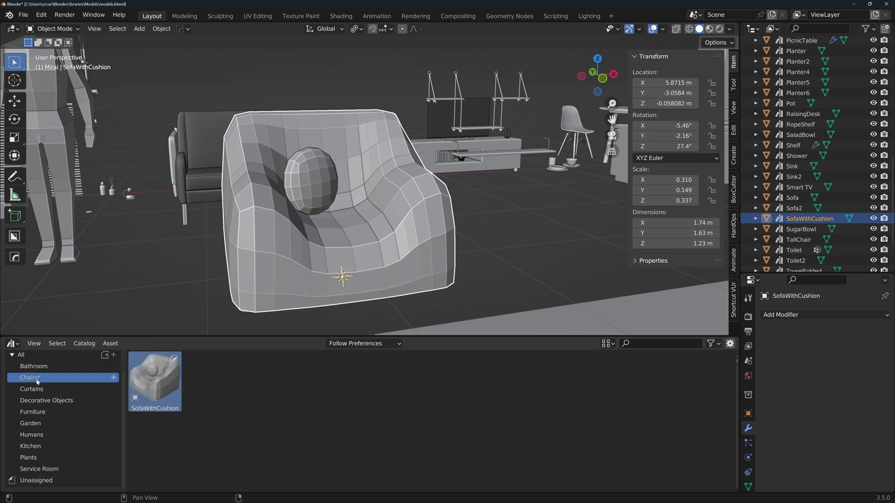
left_click(104, 355)
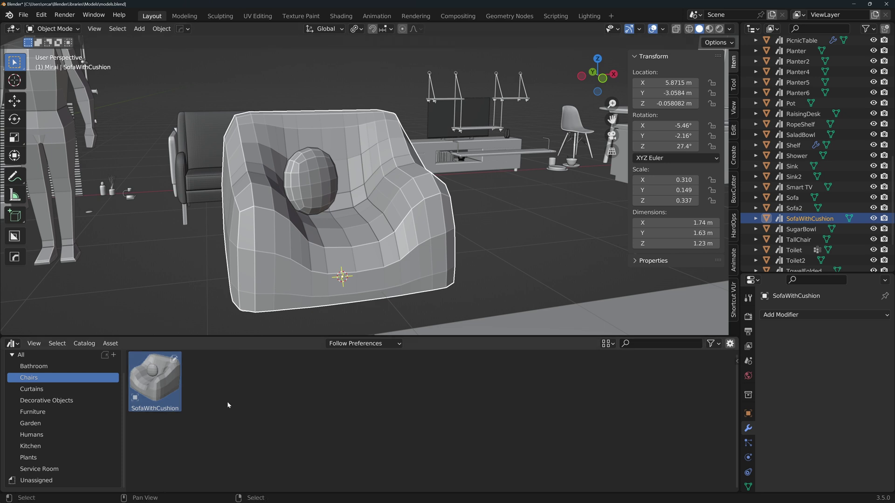
Choose a different display size for the asset thumbnails
left_click(34, 344)
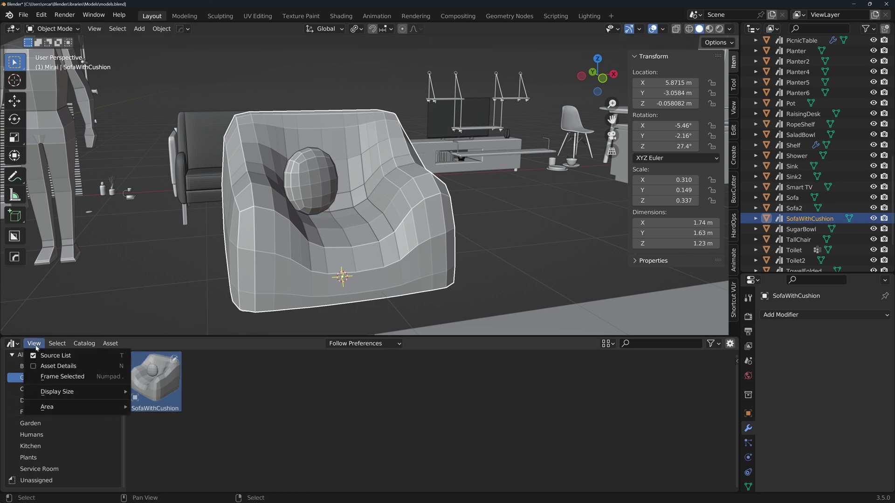
mouse_move(62, 396)
left_click(173, 402)
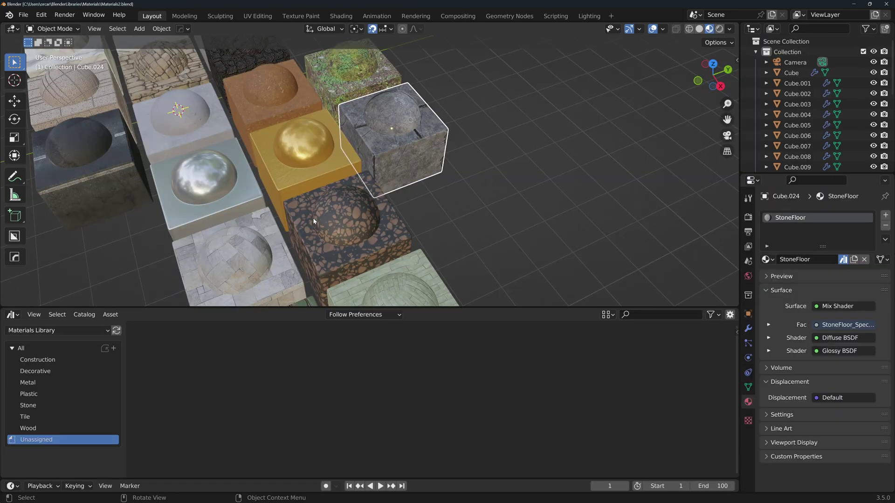
Select all objects in the materials library file and examine the materials on the sample cubes up close
middle_click_drag(312, 217, 350, 196)
key("a")
middle_click_drag(259, 303, 391, 203, "shift")
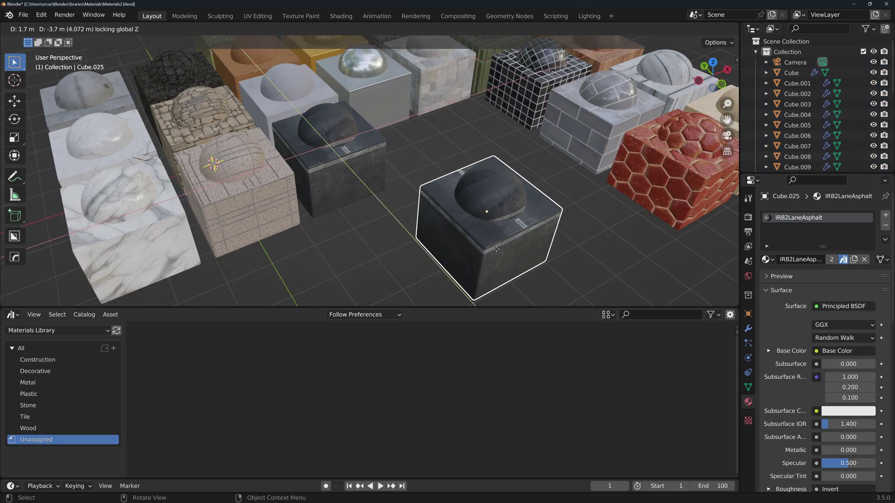
Rename the material on the blue sample cube as prPlastic
left_click(849, 239)
left_click(802, 233)
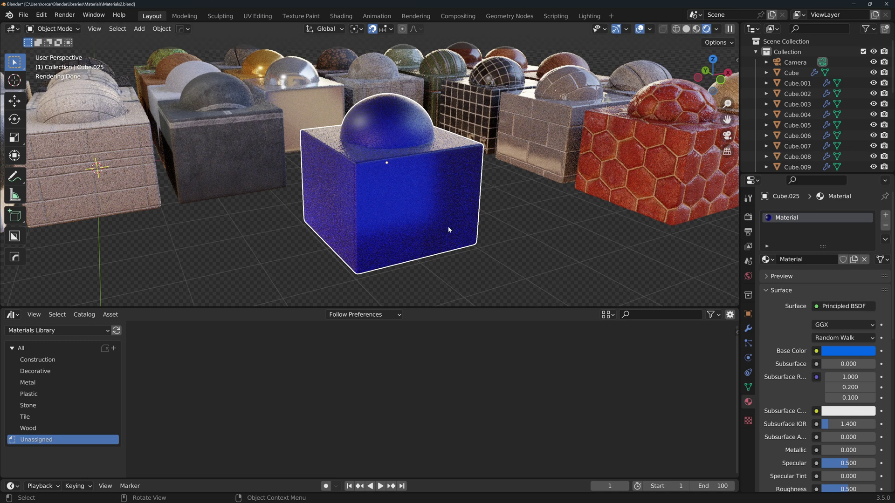
double_click(793, 217)
type("prPlastic")
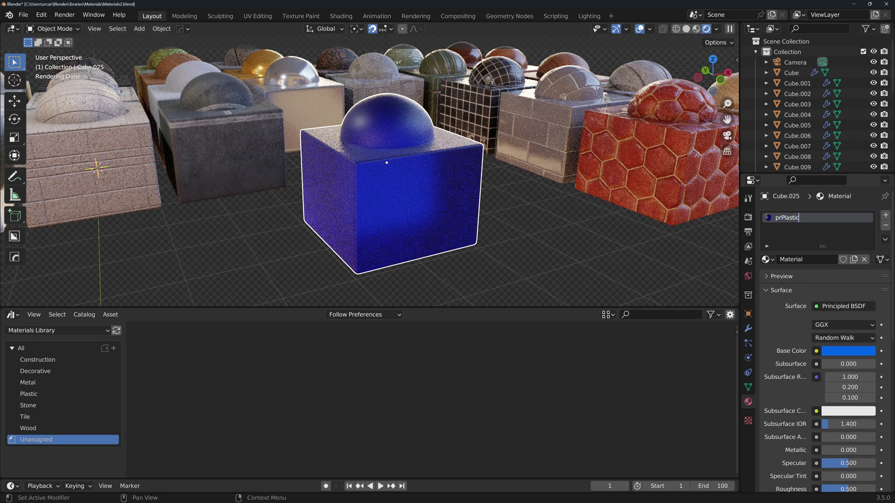
key("Return")
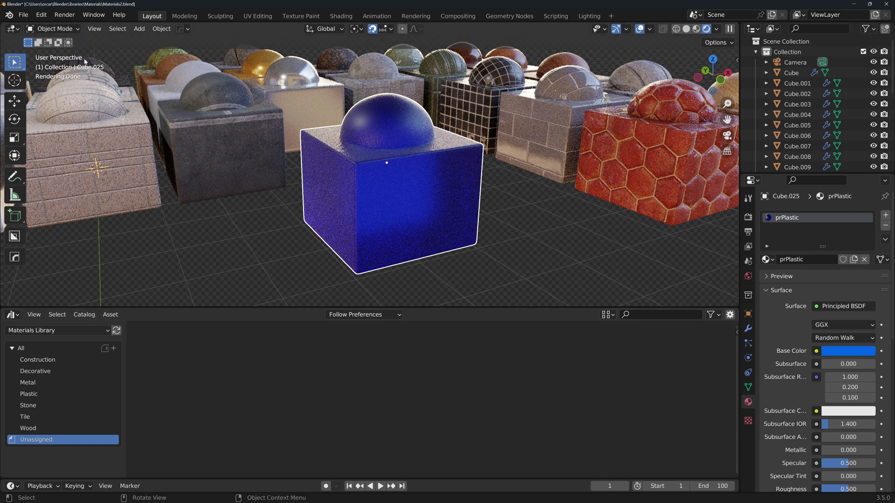
Mark the prPlastic material as an asset
left_click(97, 70)
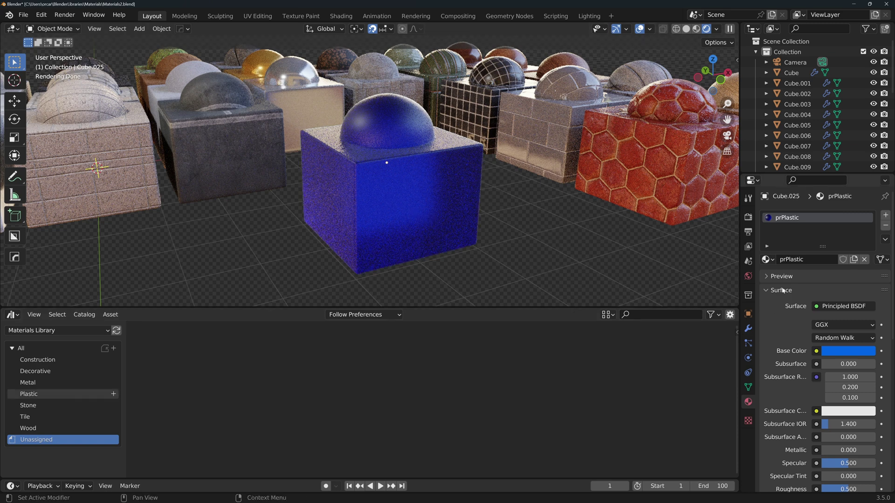
right_click(790, 221)
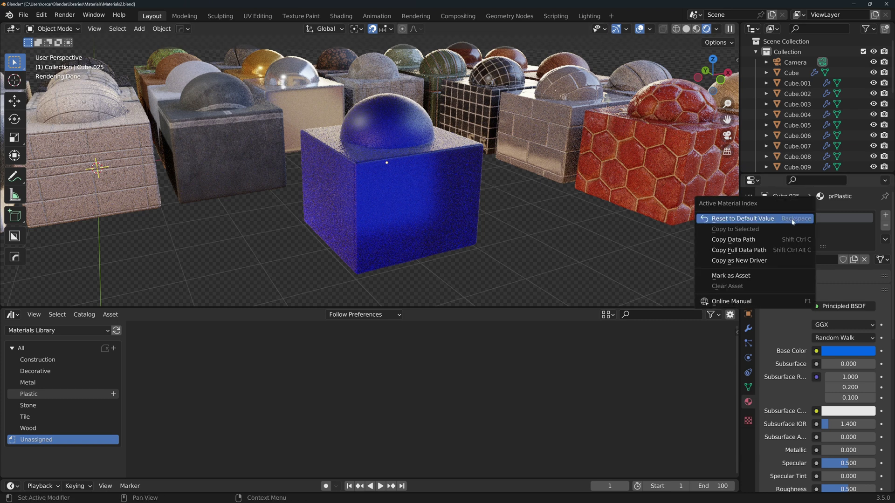
left_click(745, 282)
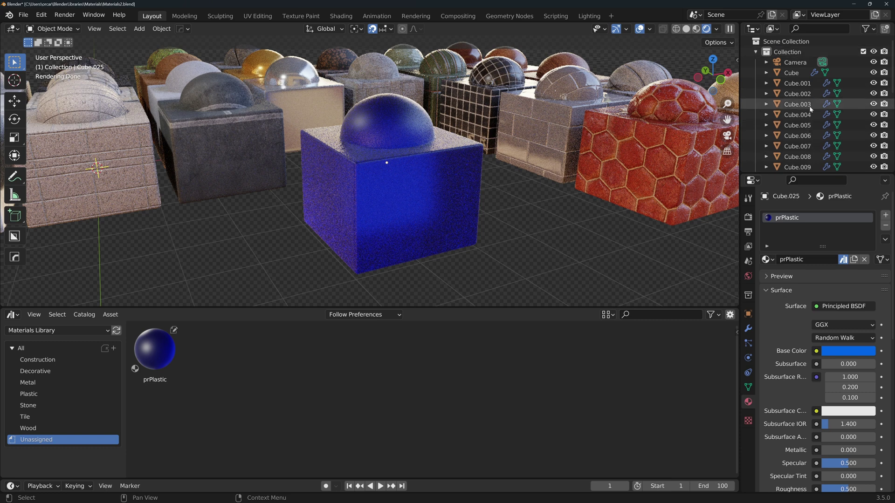
Switch the Outliner to the Blender File view and expand the materials to check which are marked as assets
left_click(775, 31)
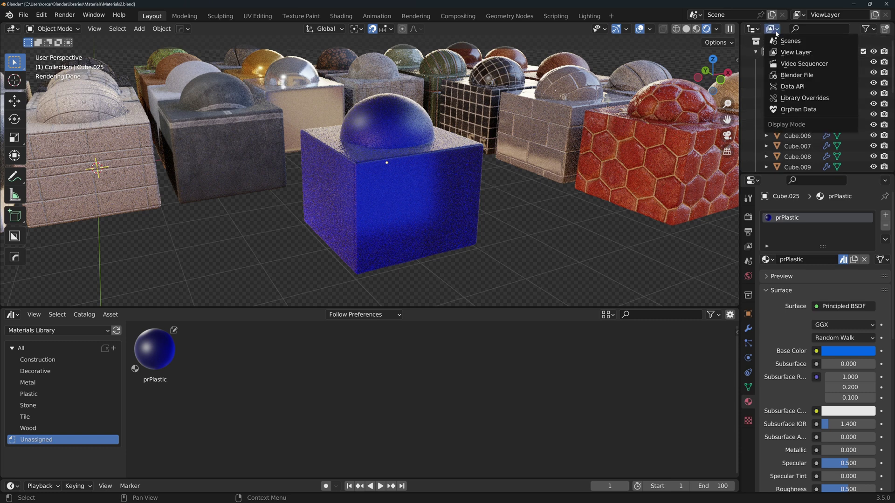
left_click(795, 76)
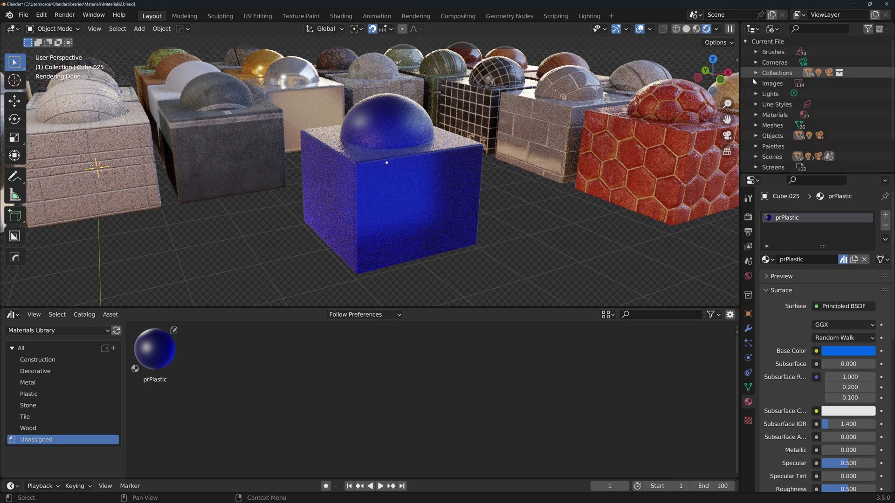
left_click(756, 116)
scroll(793, 121, "down", 2)
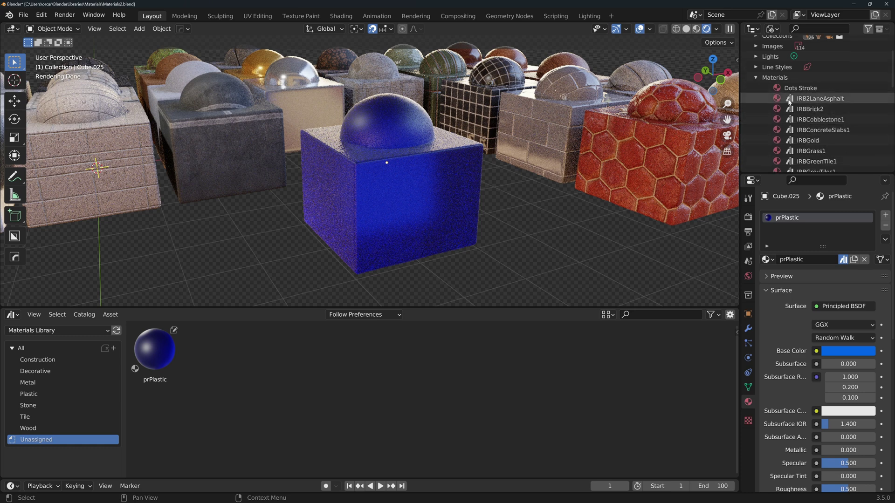
Add a new top-level catalog named Plastics to the Materials Library
left_click(113, 348)
type("Plas")
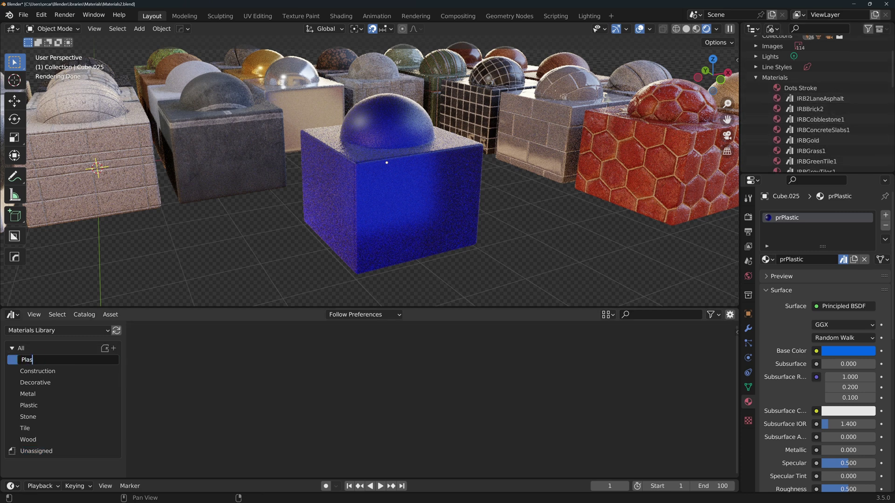
type("tics")
key("Return")
Assign the unassigned prPlastic material to the Plastics catalog and save the file
left_click(36, 451)
left_click_drag(154, 349, 36, 408)
left_click(36, 409)
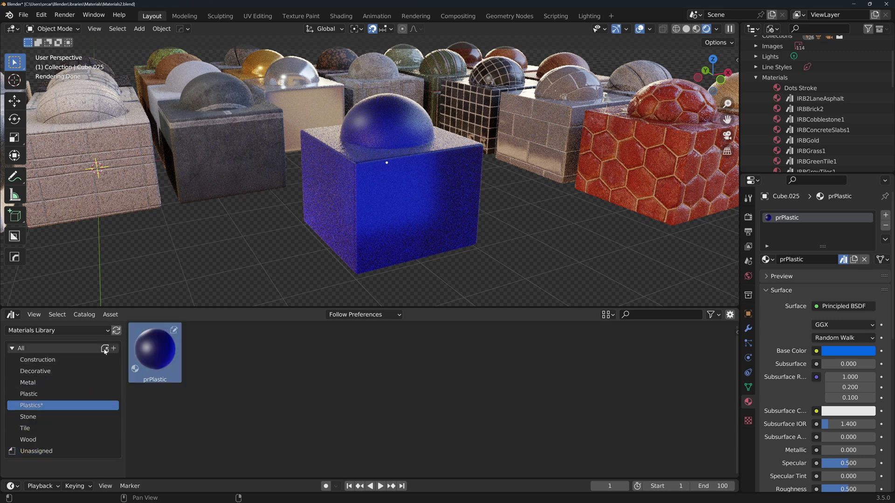
left_click(23, 14)
left_click(56, 88)
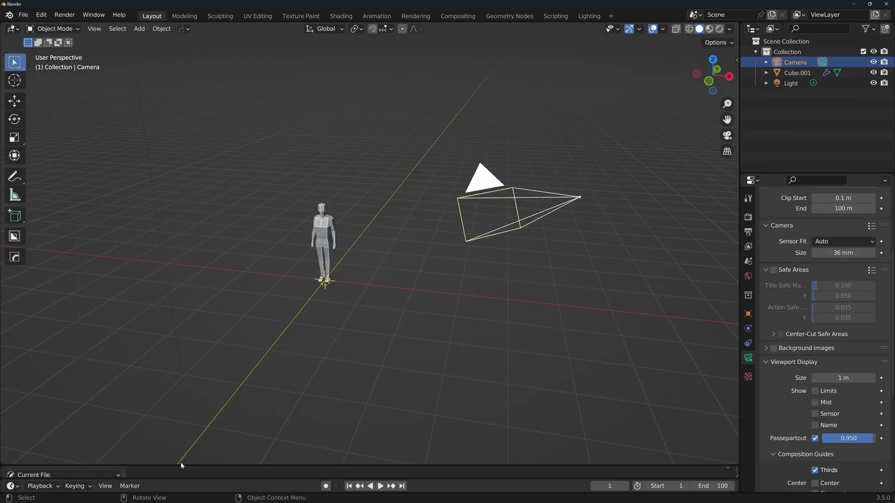
Enlarge the asset browser below the viewport and display the Materials Library in it
left_click_drag(181, 465, 170, 373)
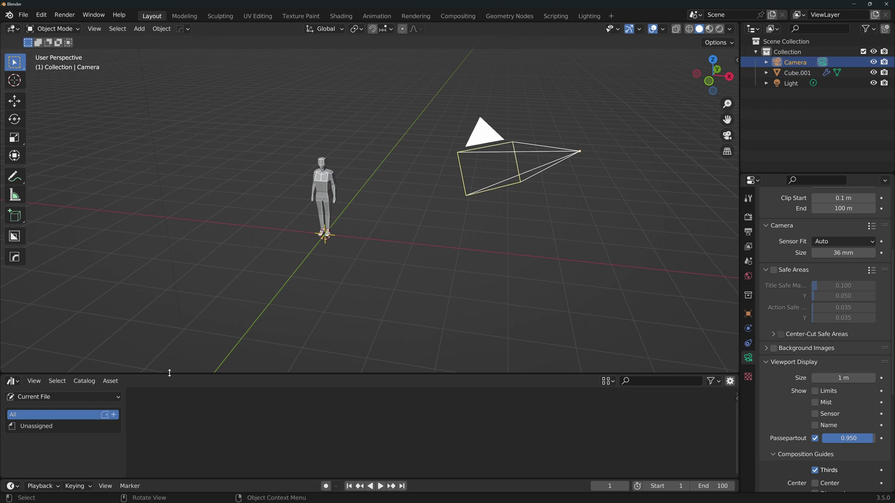
left_click(80, 399)
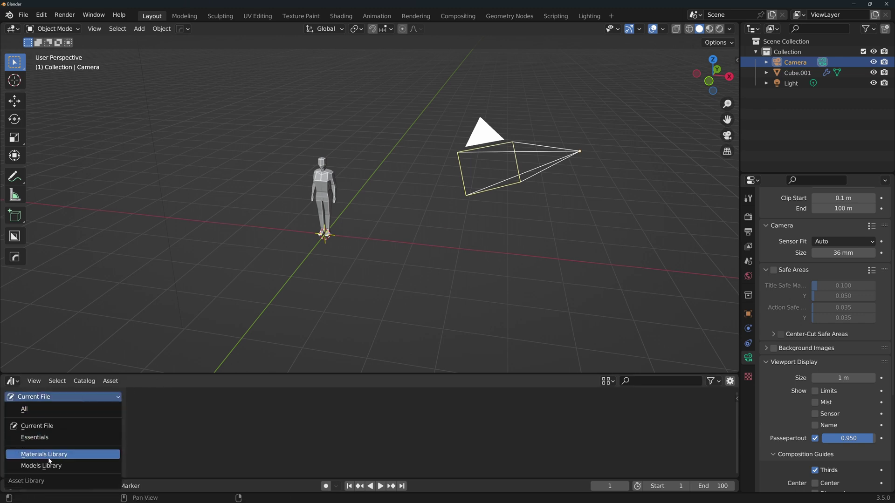
left_click(56, 455)
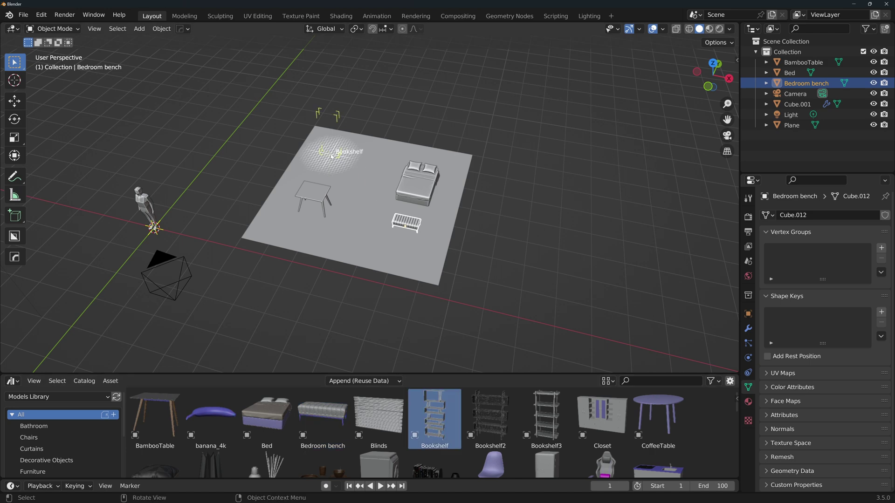
Place and rotate the Dryer model at the floor plane's near corner, and apply the IRBConcreteSlabs1 material to the floor
left_click_drag(375, 443, 458, 291)
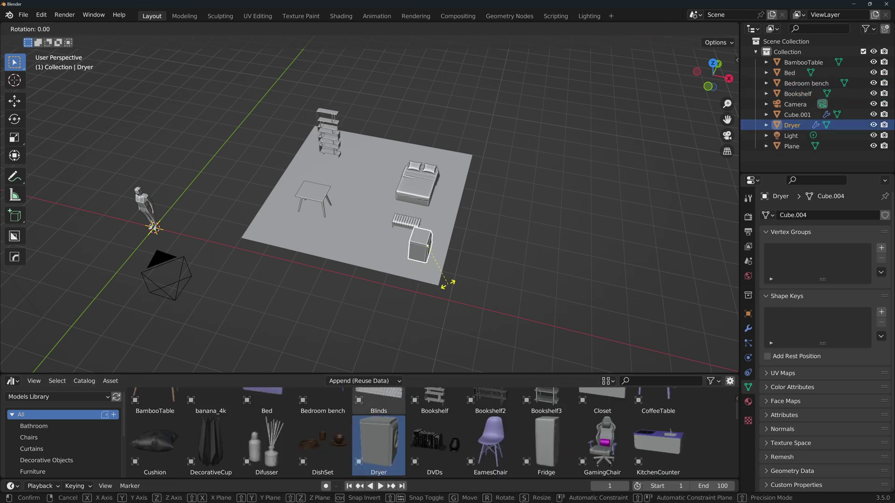
key("r")
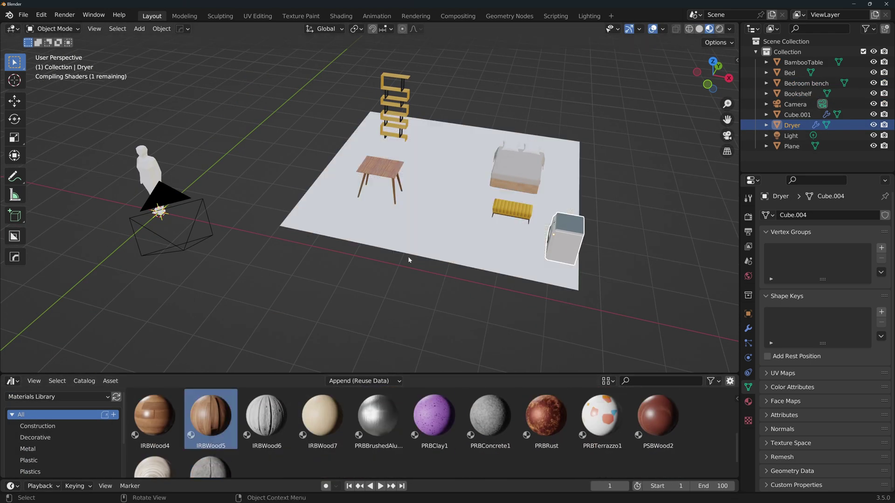
left_click_drag(322, 417, 419, 251)
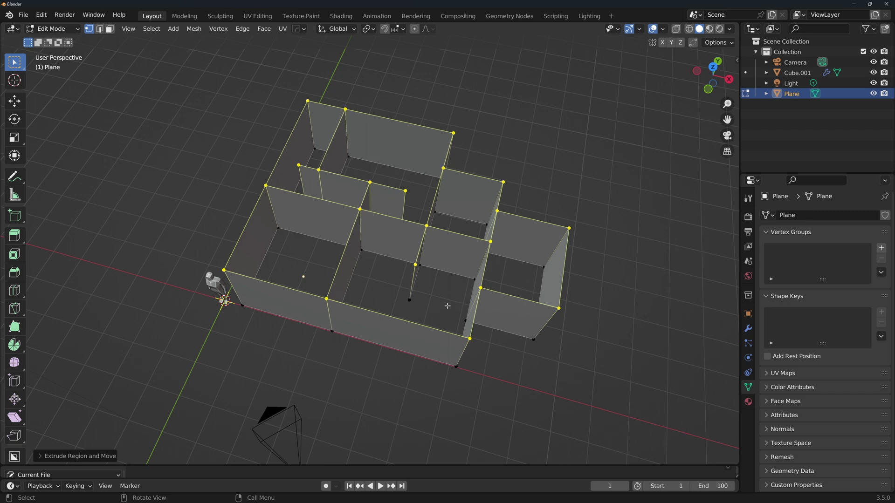
Turn on the Face Orientation overlay to check the normals of the extruded floor plan walls
middle_click_drag(444, 305, 395, 293)
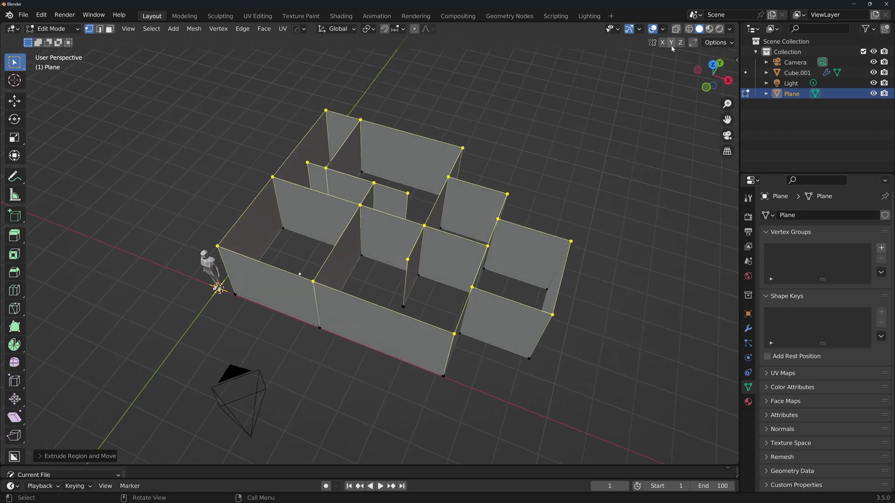
left_click(663, 29)
left_click(602, 240)
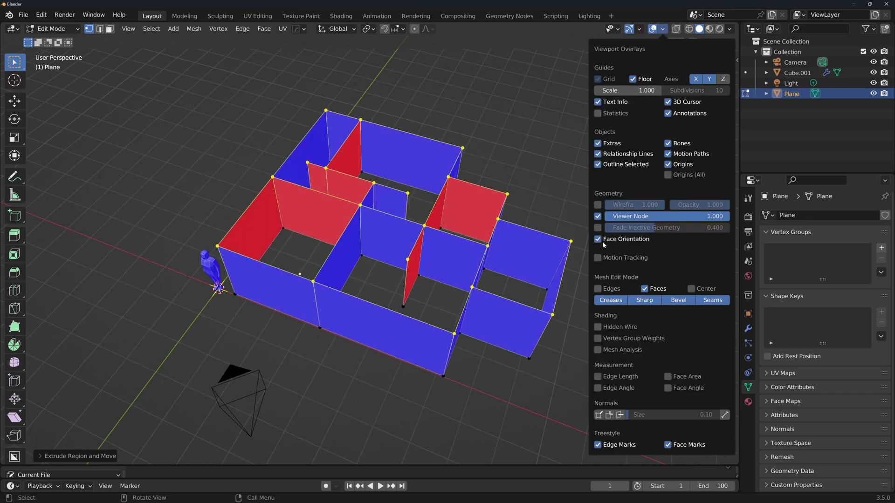
Recalculate the normals of the red outer wall face at the end of the projecting room
middle_click_drag(583, 235, 499, 193)
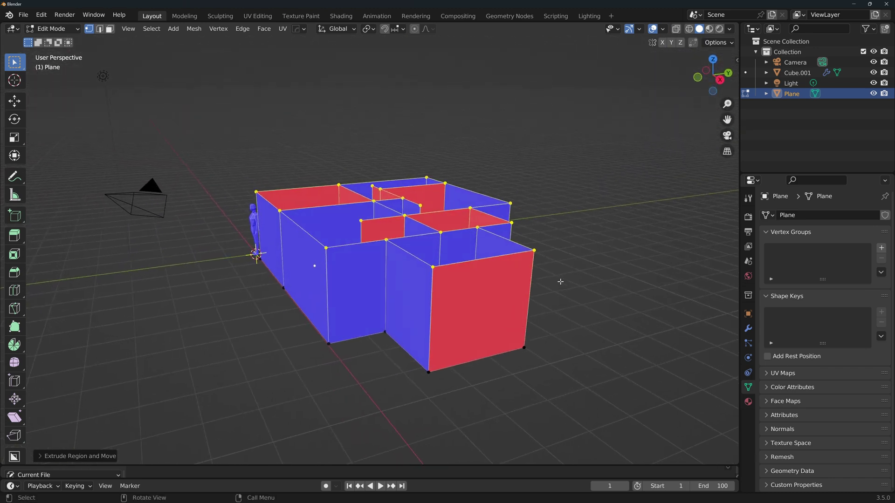
left_click(109, 30)
left_click(482, 300)
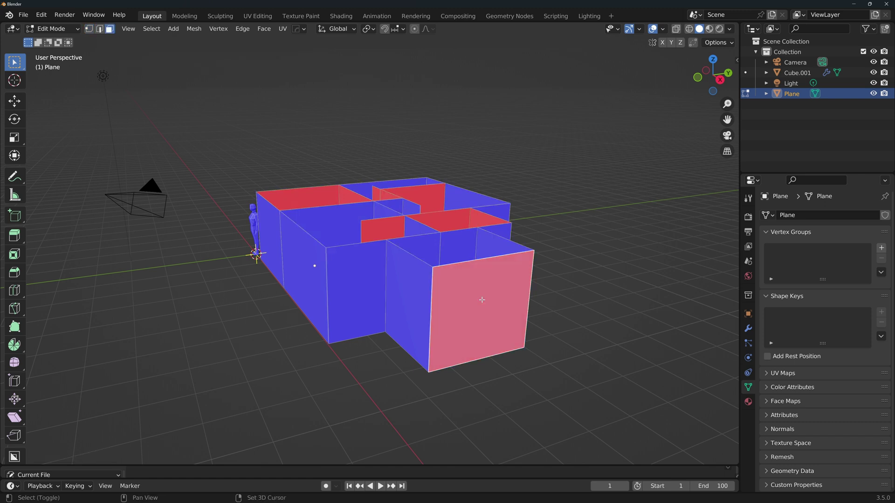
key("shift+n")
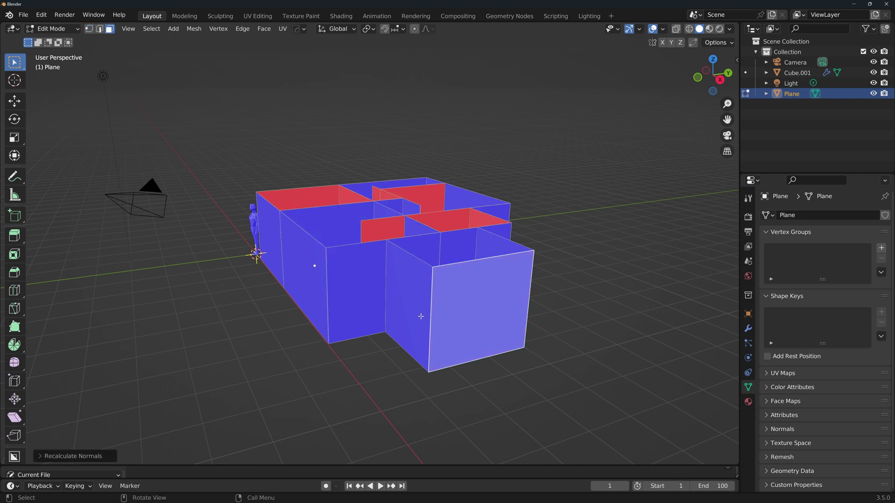
left_click(97, 455)
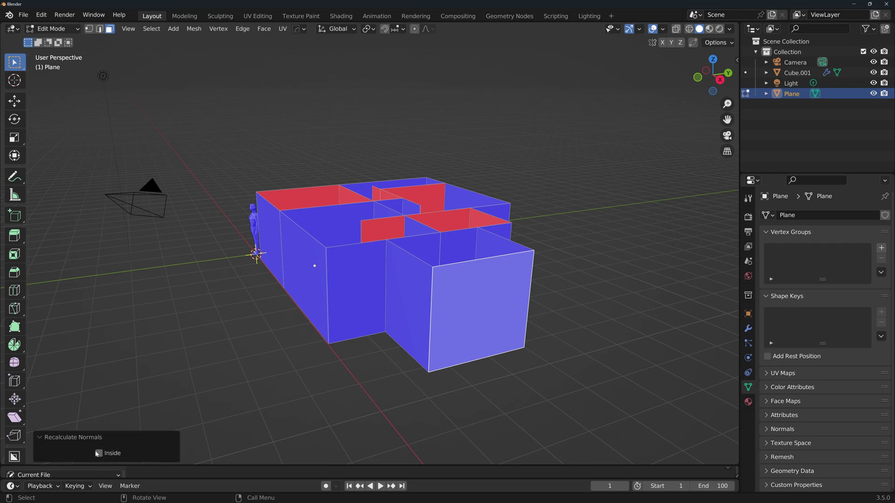
Recalculate the normals of the remaining outer wall faces that are reversed so they point outward
middle_click_drag(667, 294, 577, 299)
left_click(337, 264)
key("shift+n")
left_click(576, 262)
key("shift+n")
left_click(648, 259)
key("shift+n")
middle_click_drag(699, 245, 652, 326)
left_click(459, 274)
key("shift+n")
Return to Object Mode and add a Solidify modifier to the walls with a thickness of 0.21 m
key("Tab")
left_click(748, 328)
left_click(781, 215)
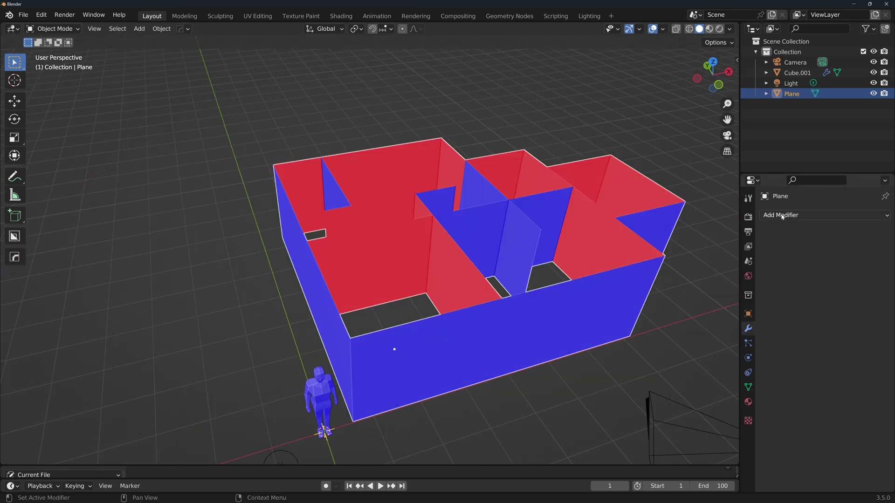
left_click(679, 392)
left_click_drag(828, 261, 846, 261)
Apply the wall object's scale and set the Solidify mode to Complex, checking the wall thickness from above
key("ctrl+a")
left_click(518, 334)
left_click(839, 248)
left_click(824, 274)
key("KP_7")
middle_click_drag(637, 272, 592, 269, "shift")
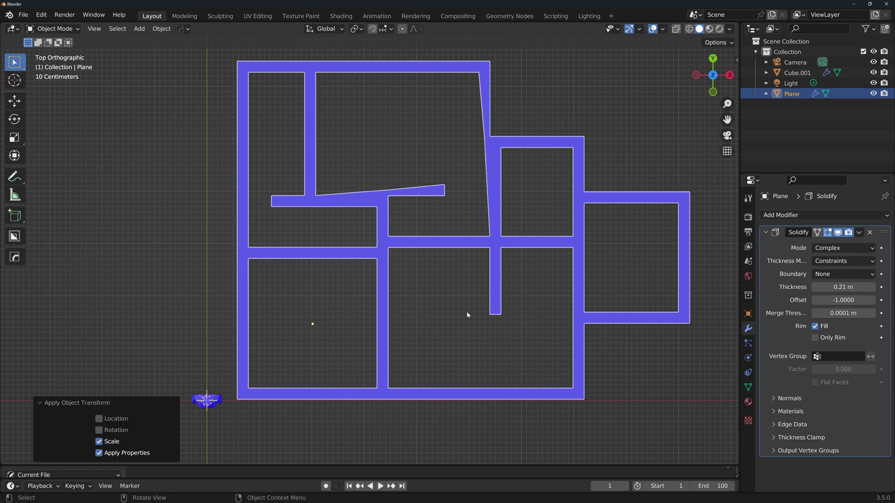
middle_click_drag(464, 315, 451, 269)
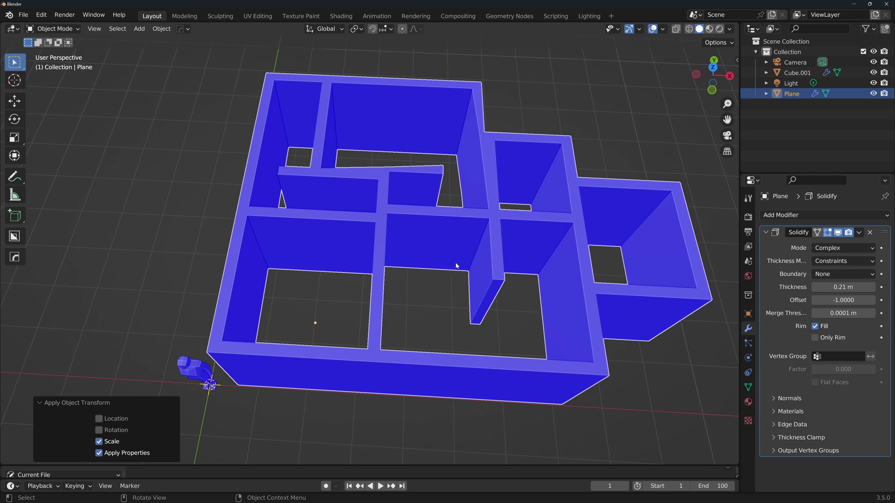
Hide the Solidify modifier's effect in the viewport and enter Edit Mode on the walls
left_click(838, 232)
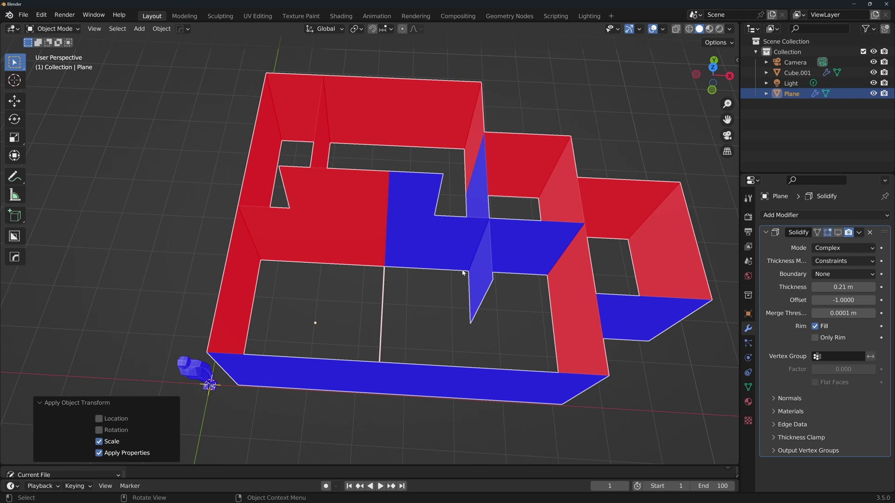
middle_click_drag(463, 272, 604, 277)
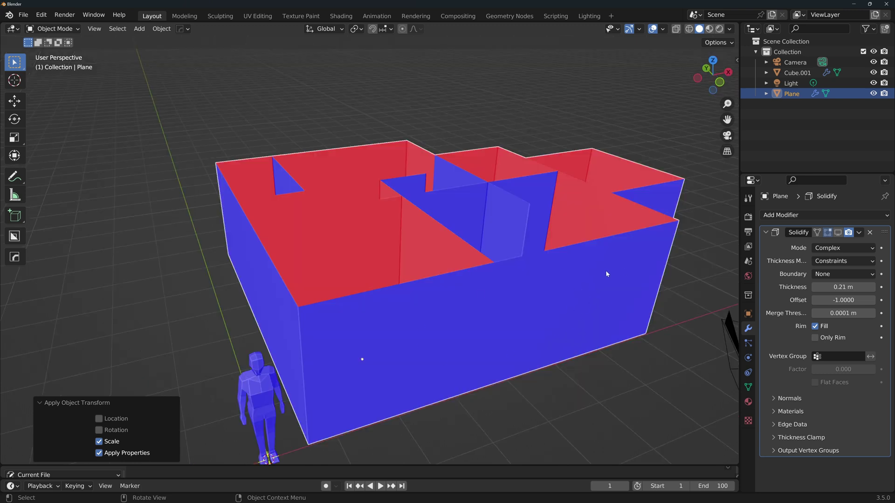
key("Tab")
middle_click_drag(605, 274, 419, 265)
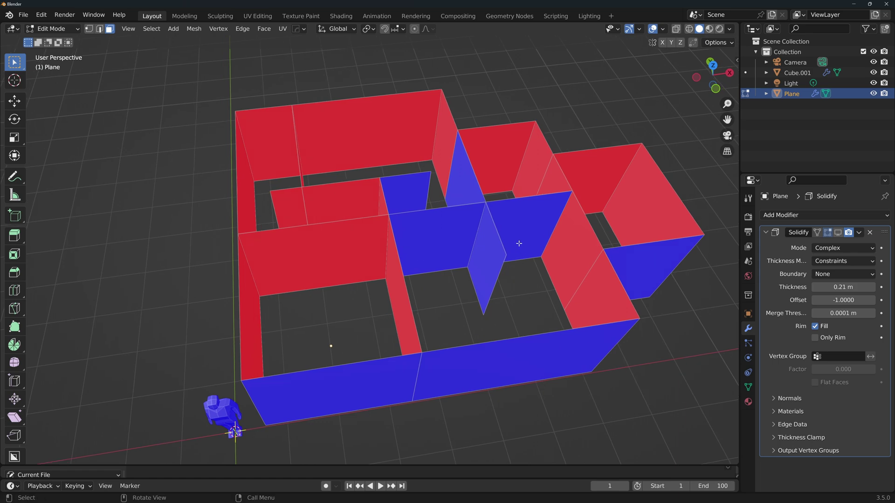
Select the three faces of the long middle partition wall and compare their orientation
left_click(516, 228, "shift")
left_click(420, 235, "shift")
left_click(338, 249, "shift")
middle_click_drag(338, 248, 399, 275)
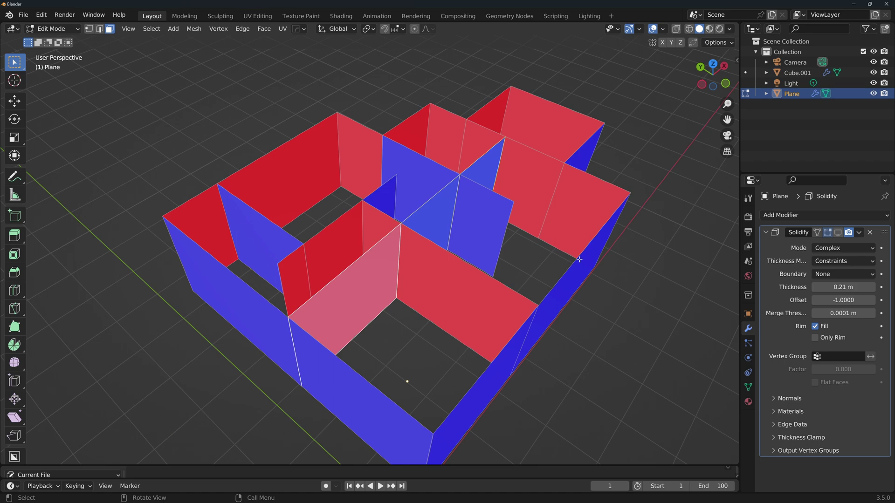
middle_click_drag(644, 250, 436, 293)
Recalculate the normals of the middle wall's red face with Inside enabled, and recheck the three faces of that wall
left_click(424, 245, "shift")
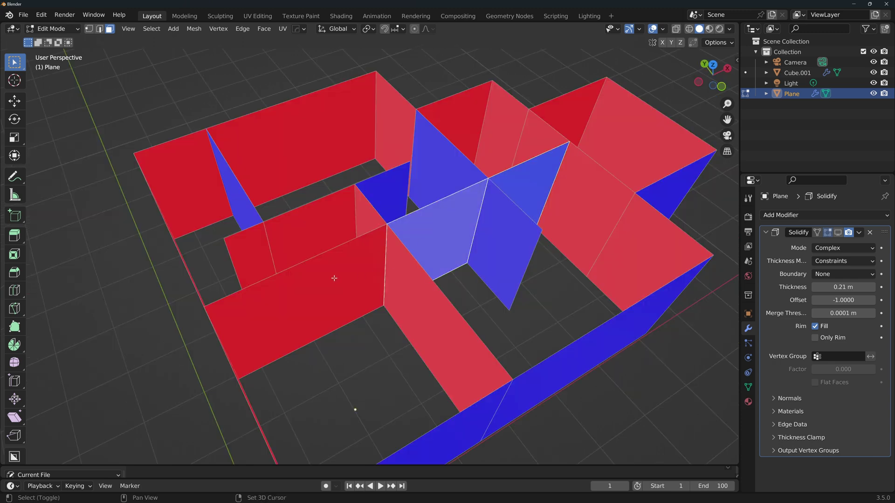
left_click(347, 260)
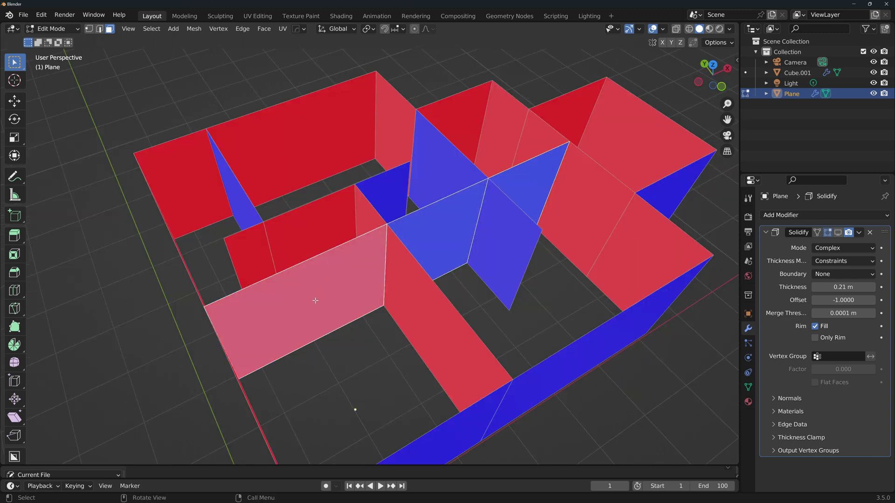
key("shift+n")
left_click(98, 453)
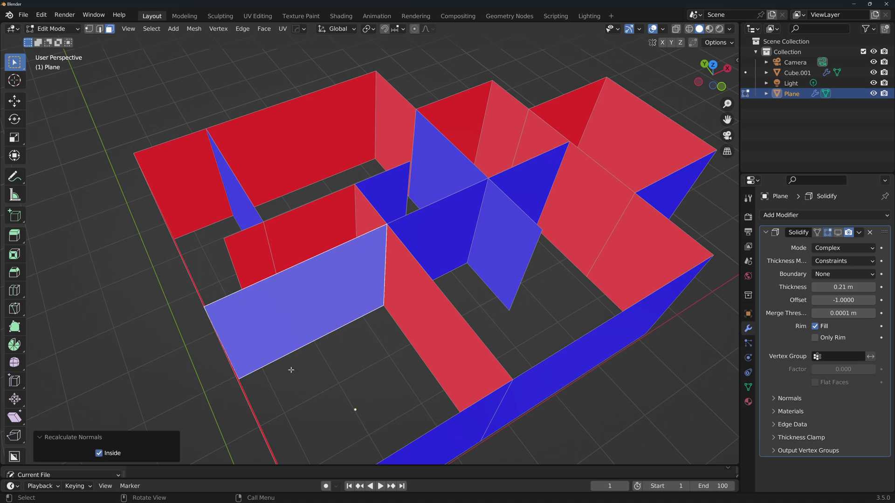
left_click(530, 187)
left_click(449, 213, "shift")
left_click(366, 264, "shift")
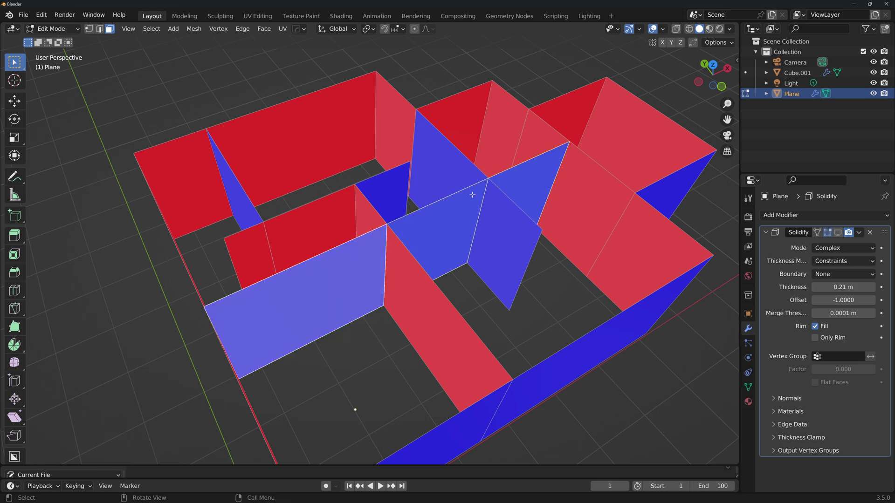
Select the three faces of the short inner partition behind the middle wall and compare their orientation
middle_click_drag(434, 242, 434, 238)
left_click(434, 238)
left_click(356, 262, "shift")
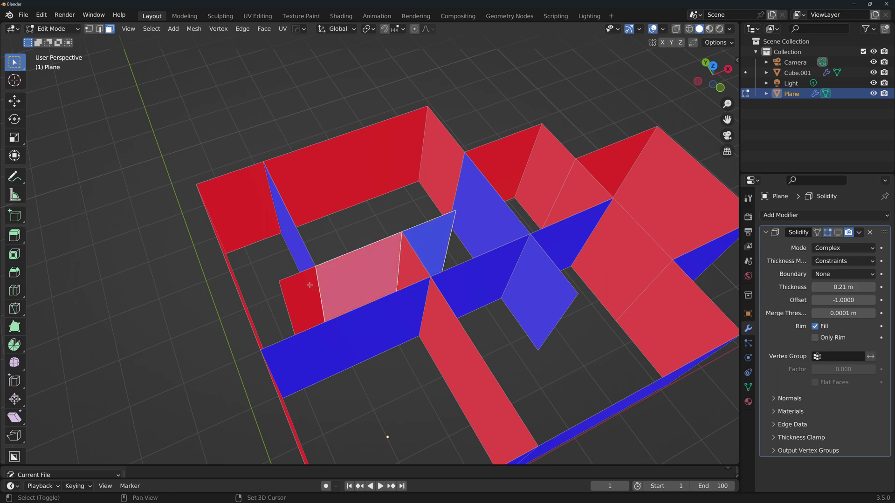
left_click(308, 286, "shift")
middle_click_drag(357, 270, 414, 262)
Recalculate the normals of the two blue faces of the partition crossing the middle wall with Inside enabled, and recheck that partition's three faces
left_click(307, 163)
left_click(381, 157, "shift")
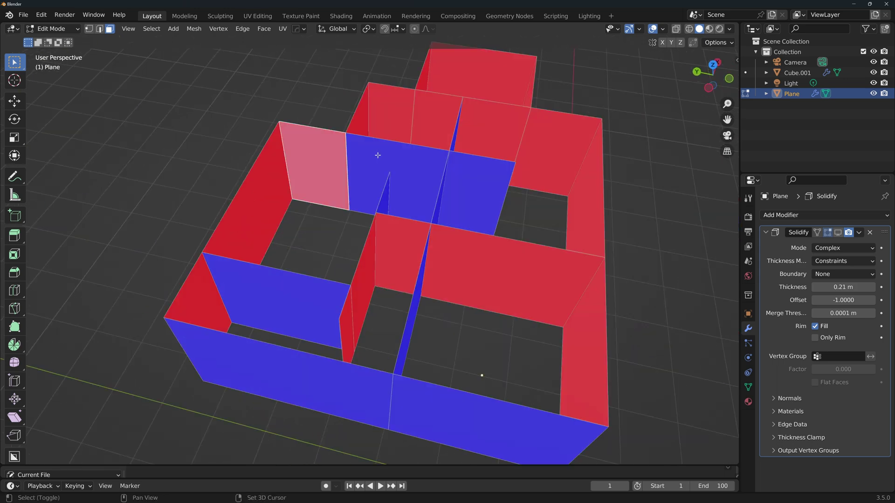
left_click(485, 178, "shift")
key("ctrl+shift+n")
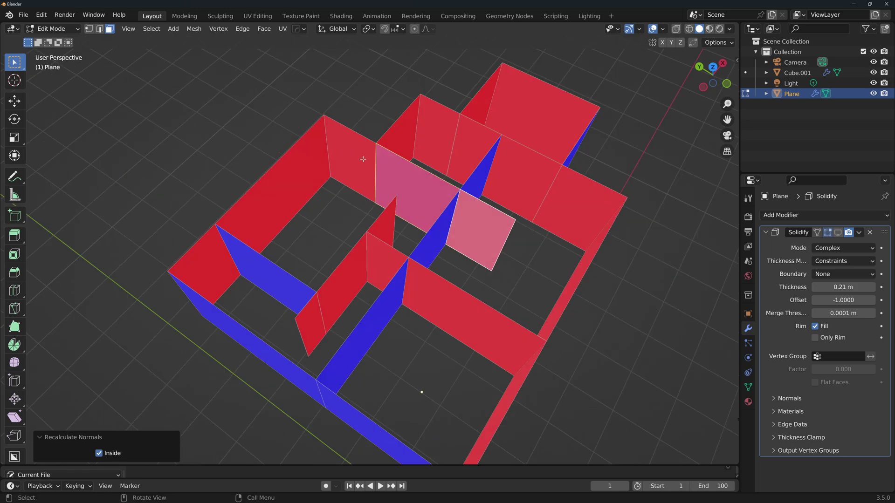
left_click(364, 159)
left_click(400, 178, "shift")
left_click(485, 212, "shift")
middle_click_drag(503, 219, 441, 232)
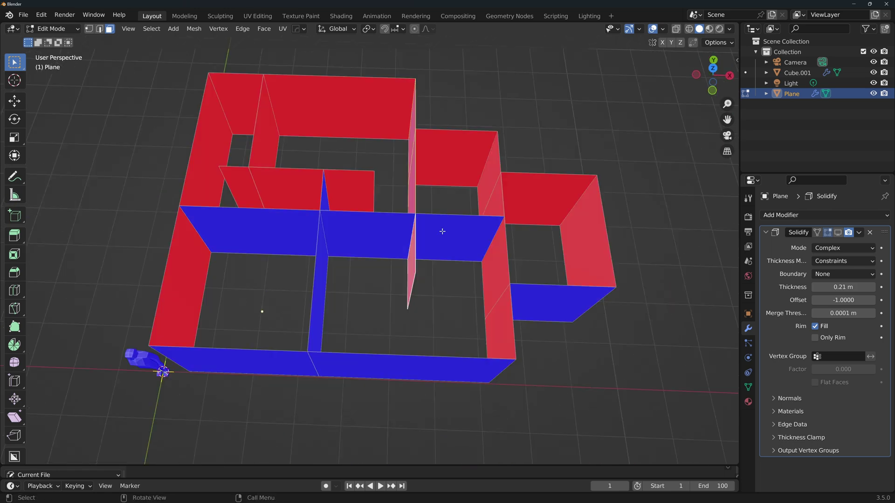
Compare the face orientation along the long middle wall and along the partition that crosses it
left_click(442, 232)
left_click(374, 236, "shift")
left_click(239, 230, "shift")
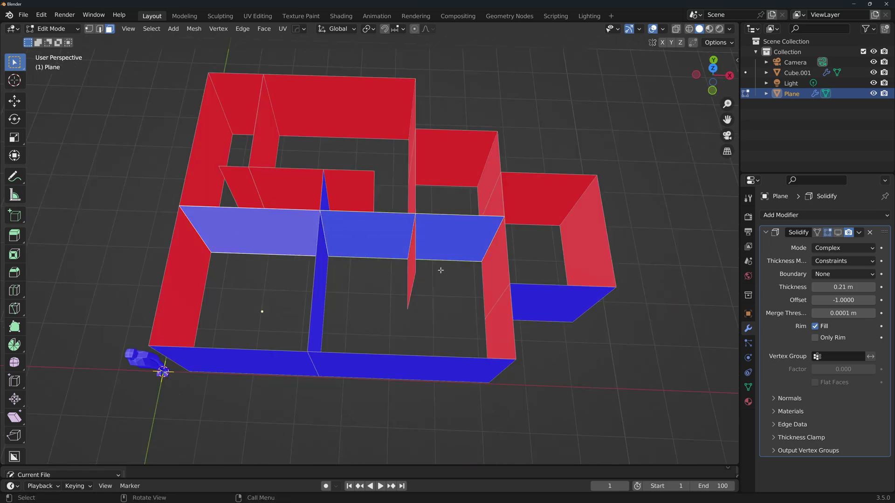
middle_click_drag(432, 267, 365, 277)
left_click(366, 277)
left_click(425, 245, "shift")
left_click(490, 189, "shift")
middle_click_drag(428, 259, 454, 272)
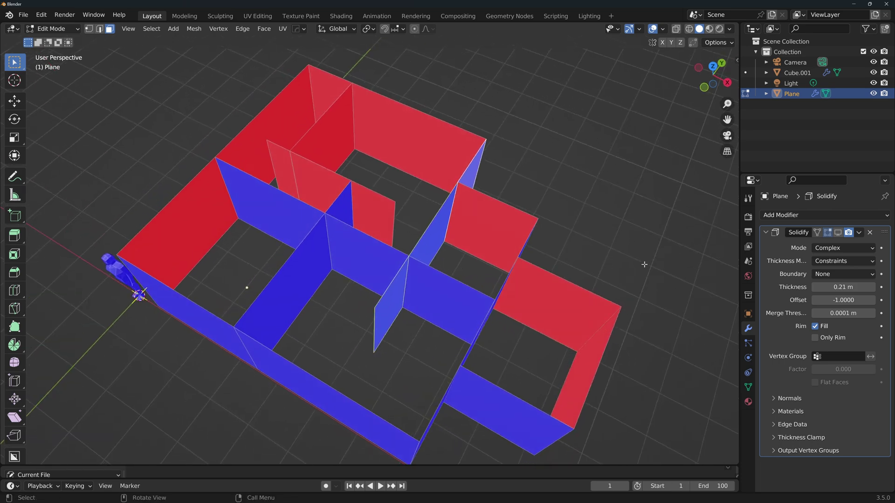
Show the Solidify modifier's effect in the viewport and inspect the wall thickness from the top view
left_click(838, 232)
key("KP_7")
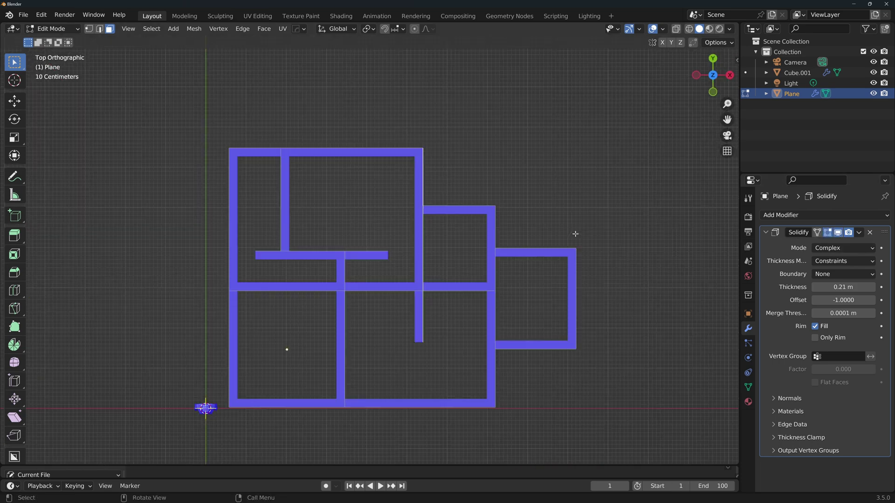
middle_click_drag(612, 270, 681, 217, "shift")
scroll(594, 219, "up", 1)
middle_click_drag(589, 222, 509, 245, "shift")
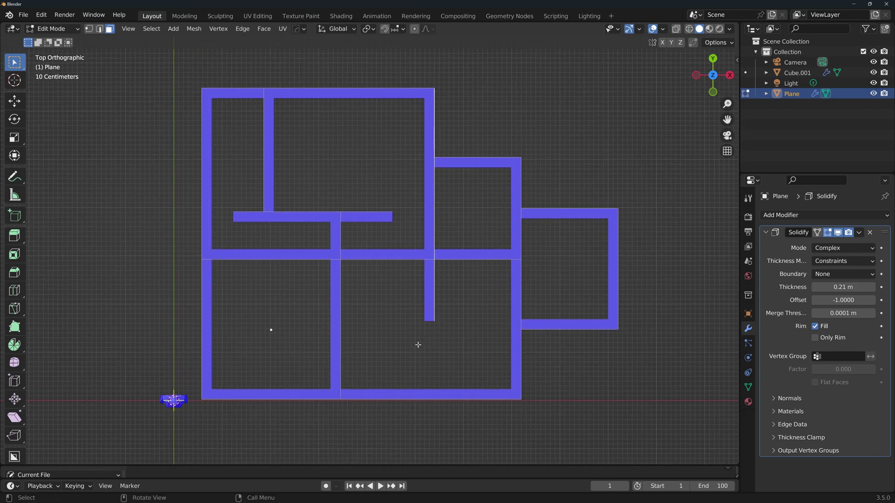
middle_click_drag(483, 253, 356, 276)
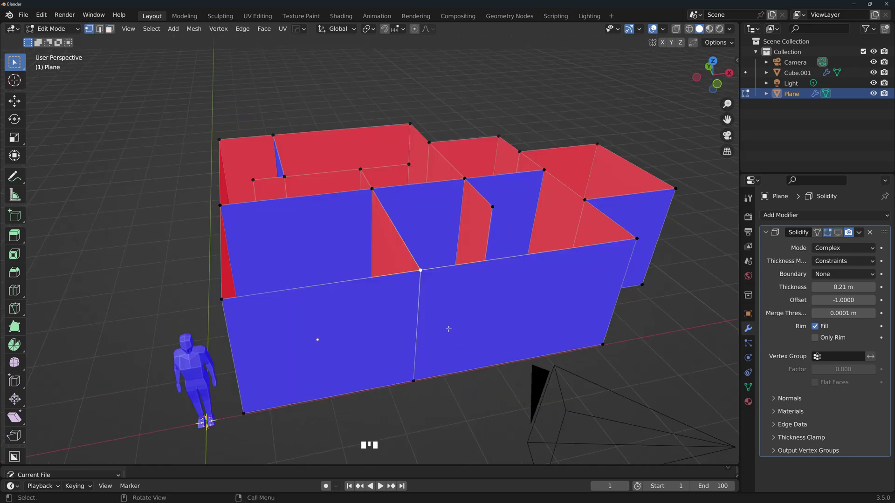
Extrude the front wall's upper middle vertex twice, cancelling each move to leave duplicate vertices in place
left_click(459, 338)
key("e")
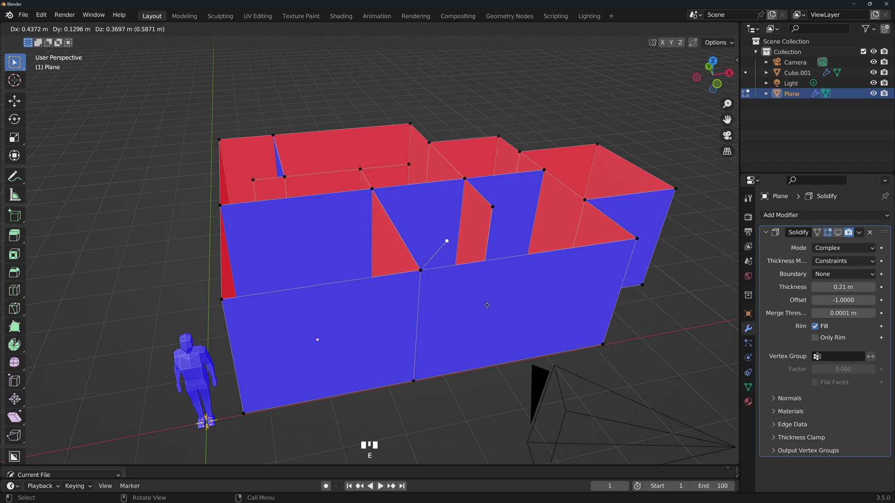
right_click(501, 294)
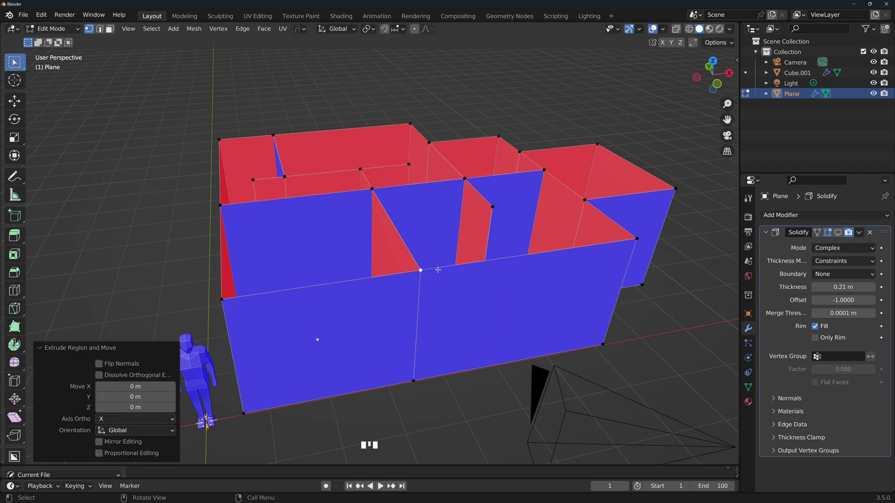
key("e")
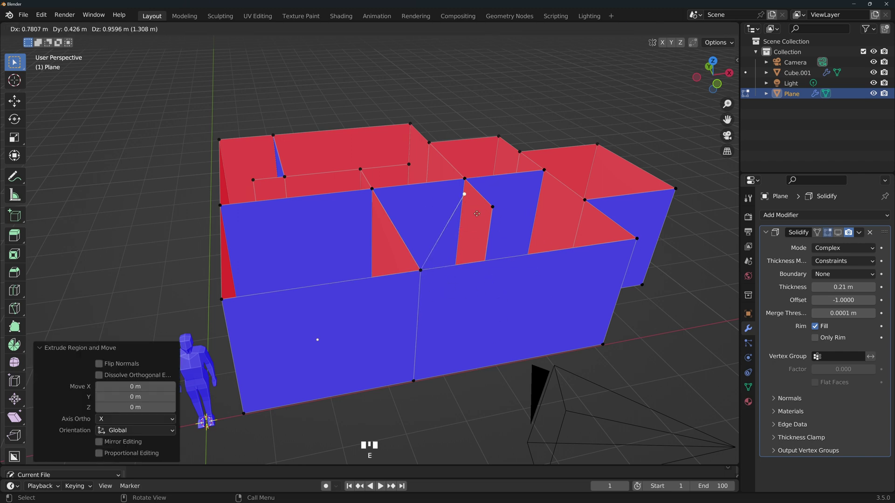
right_click(490, 201)
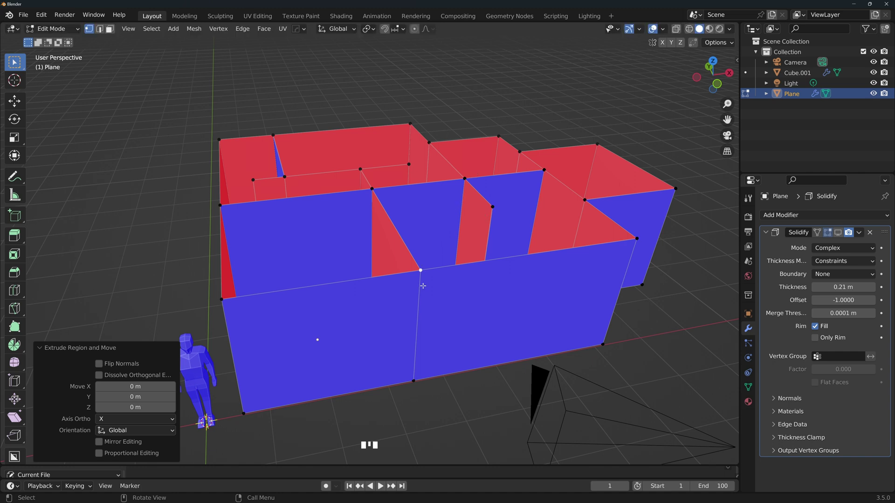
Move the duplicate vertices off the front wall's upper middle corner to reveal them, and undo the moves
left_click(415, 270)
key("g")
left_click(388, 253)
key("e")
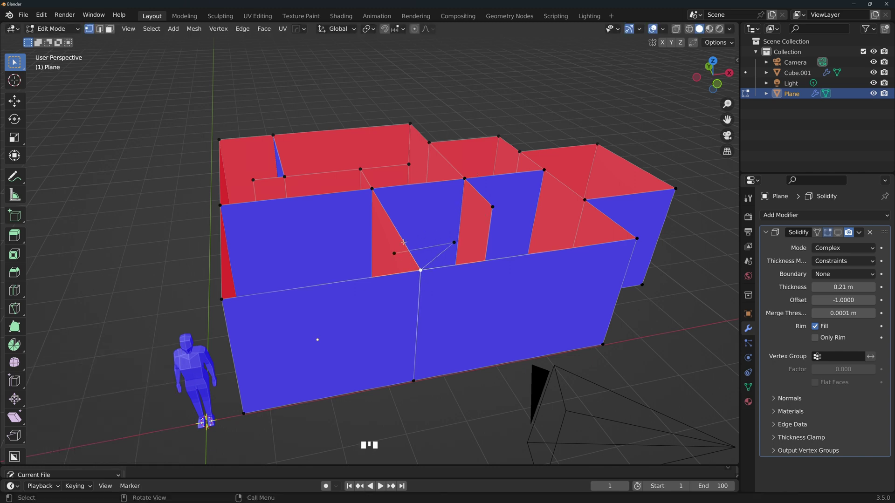
key("ctrl+z")
key("ctrl+z")
Select the whole wall mesh and merge its overlapping vertices by distance
key("a")
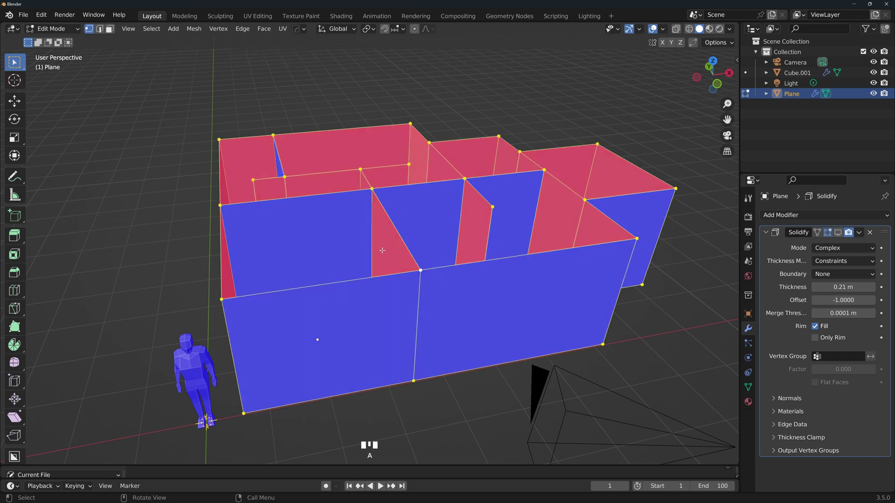
key("m")
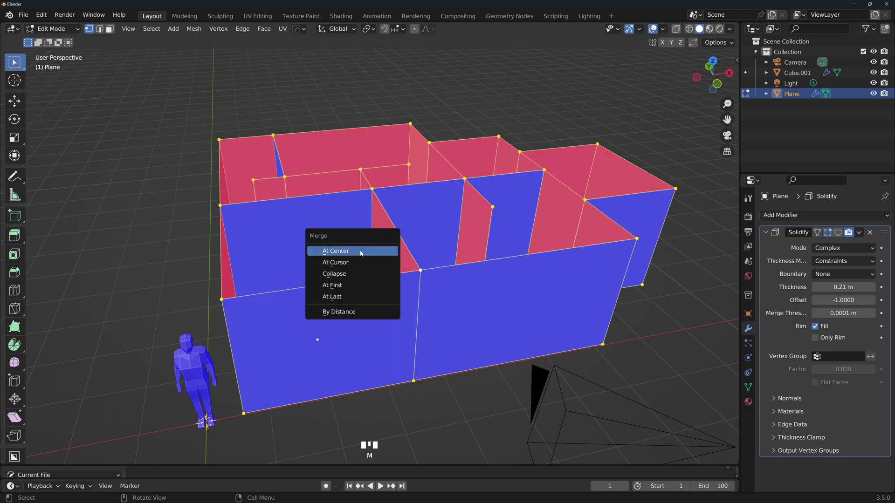
left_click(351, 312)
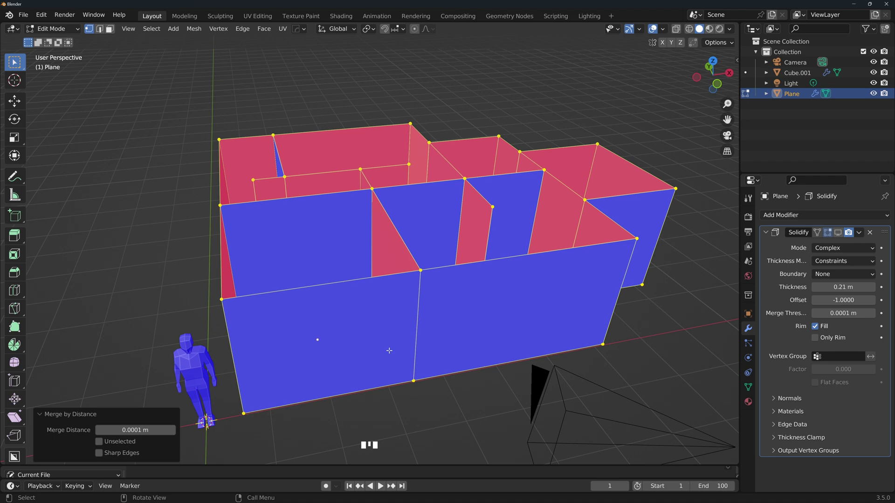
Switch to face selection and select the front wall's two faces to examine how it is divided
middle_click_drag(389, 351, 434, 299)
key("3")
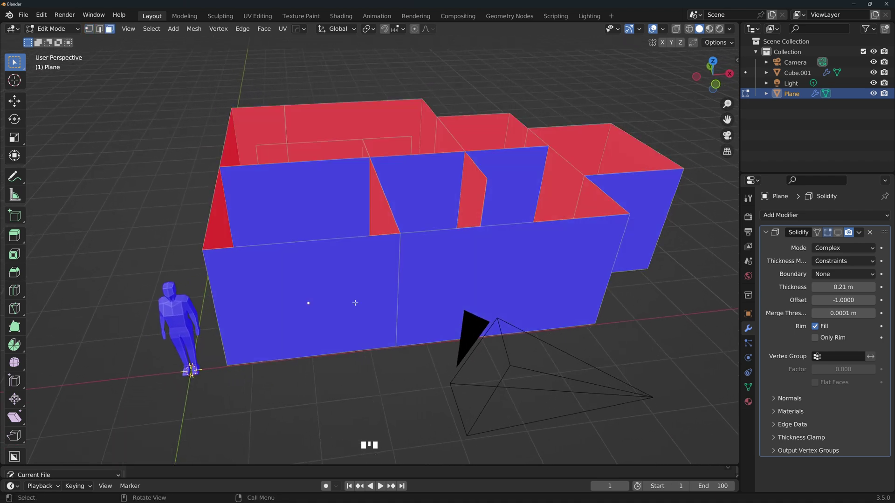
left_click(355, 294)
left_click(420, 280, "shift")
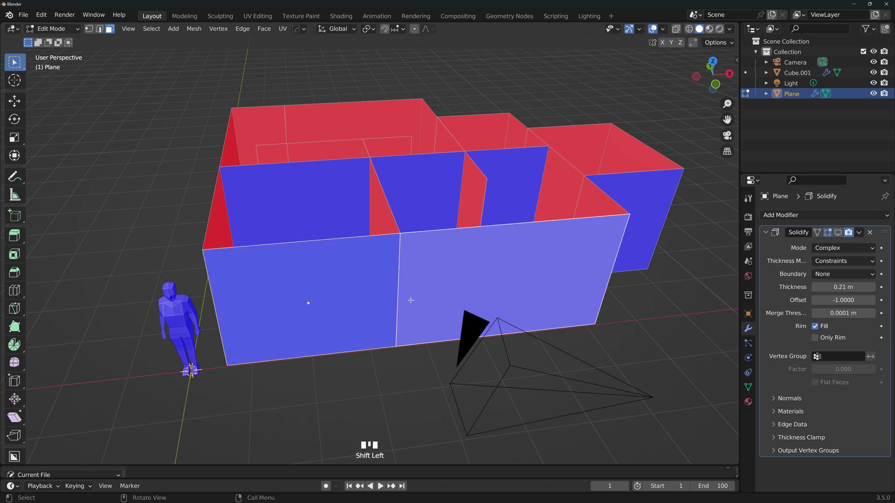
Fill one large face between the front wall's four outer corner vertices, overlapping its two existing faces
middle_click_drag(411, 300, 414, 296)
key("1")
left_click(202, 251)
left_click(226, 370, "shift")
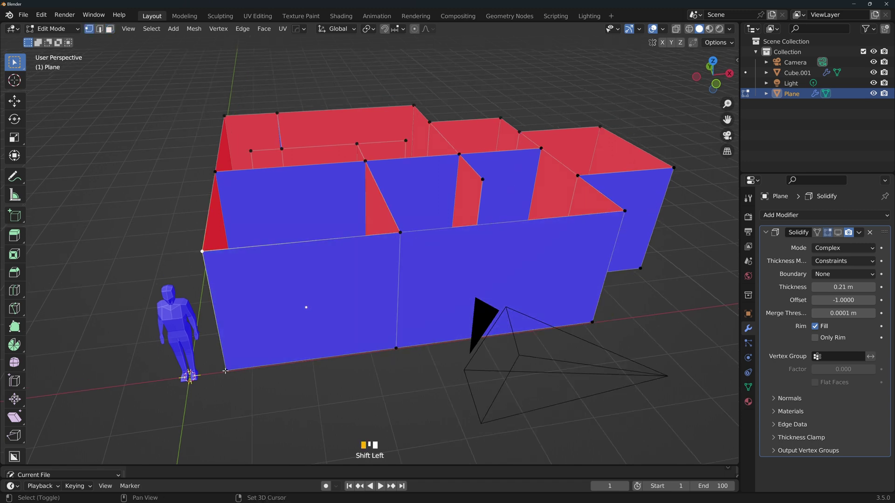
left_click(624, 211, "shift")
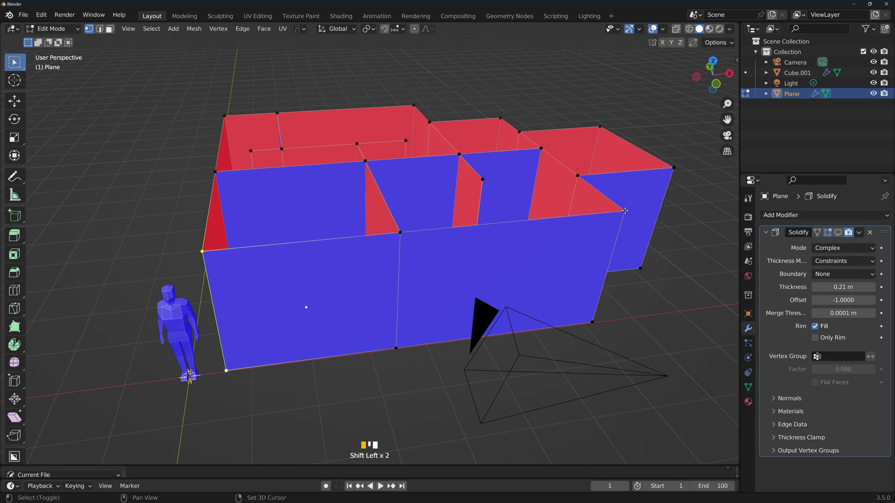
left_click(592, 322, "shift")
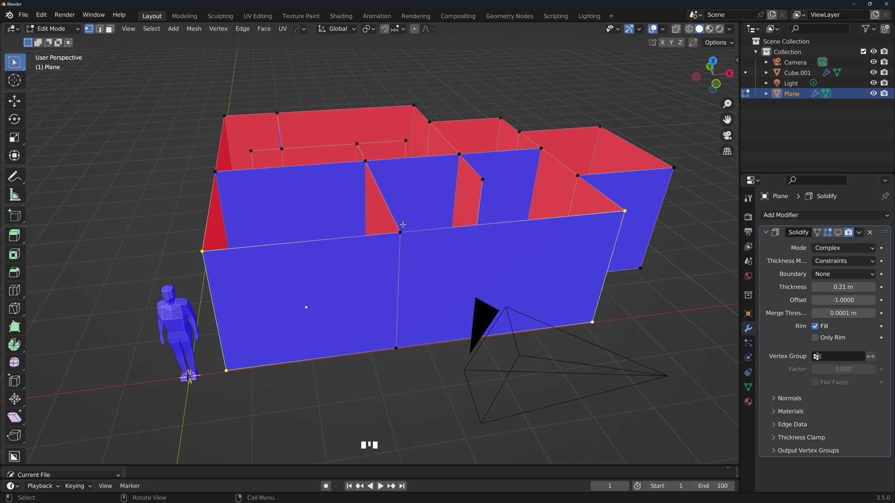
key("f")
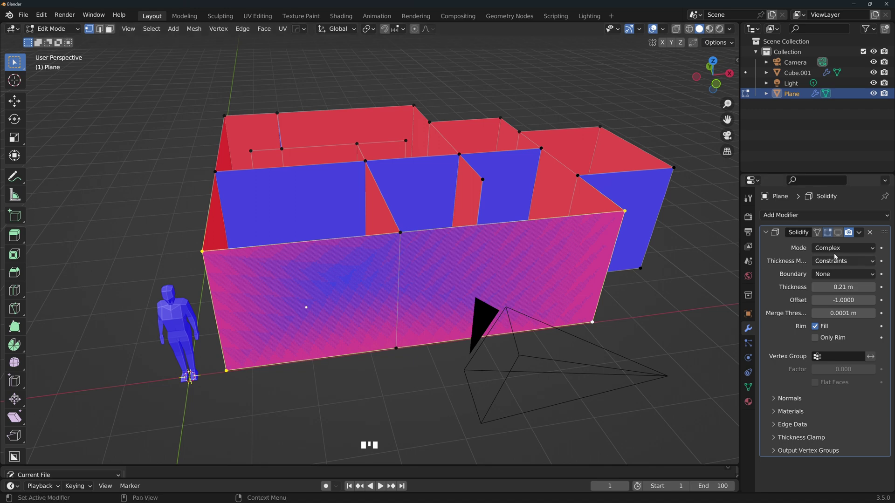
Show the Solidify effect in the viewport and examine the front wall's thickness and corners from above
left_click(838, 232)
middle_click_drag(469, 246, 455, 294)
middle_click_drag(170, 262, 242, 256, "shift")
scroll(242, 256, "up", 3)
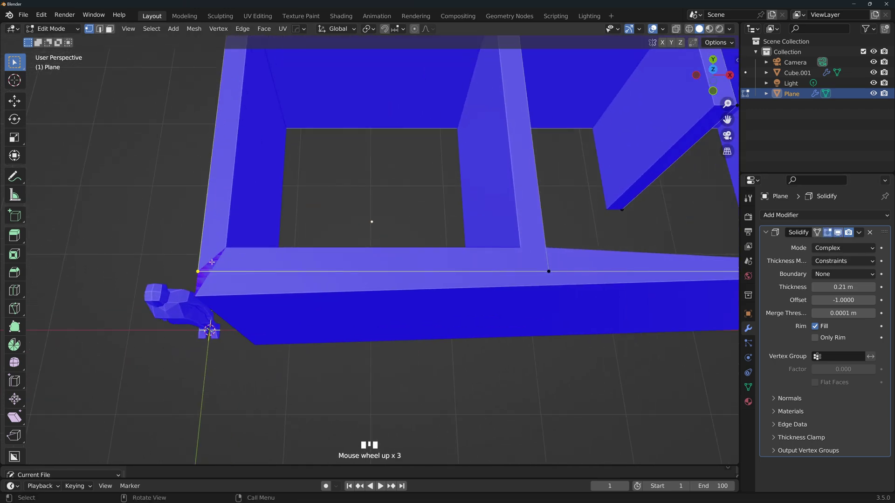
scroll(437, 288, "down", 2)
middle_click_drag(352, 246, 317, 245, "shift")
middle_click_drag(274, 268, 492, 293)
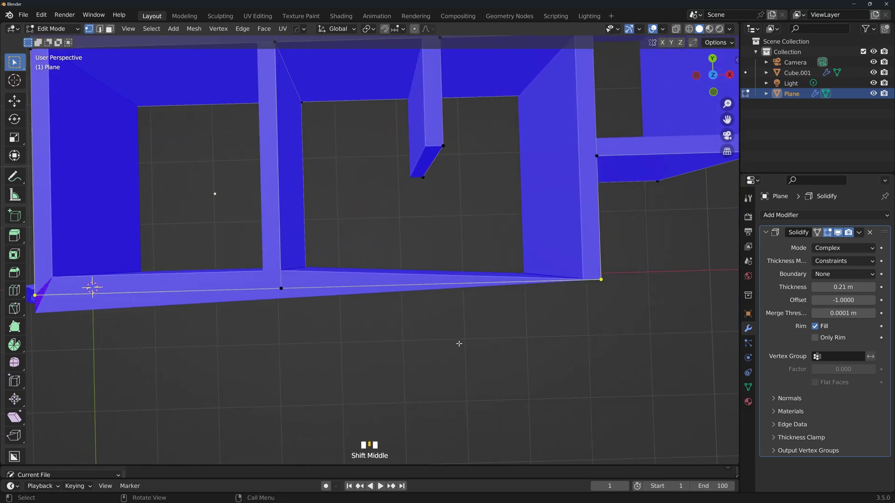
middle_click_drag(380, 340, 363, 260)
middle_click_drag(364, 260, 447, 305, "shift")
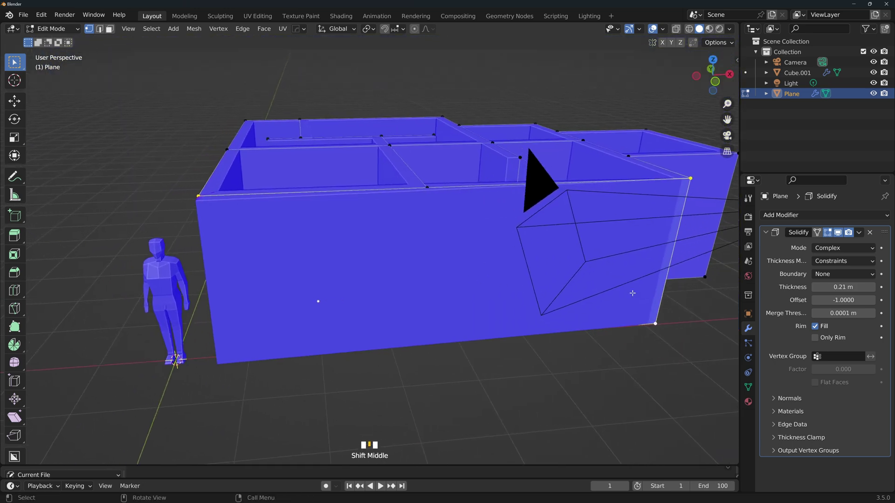
Hide the Solidify effect in the viewport and switch the viewport shading to Wireframe
left_click(838, 232)
middle_click_drag(405, 247, 432, 301)
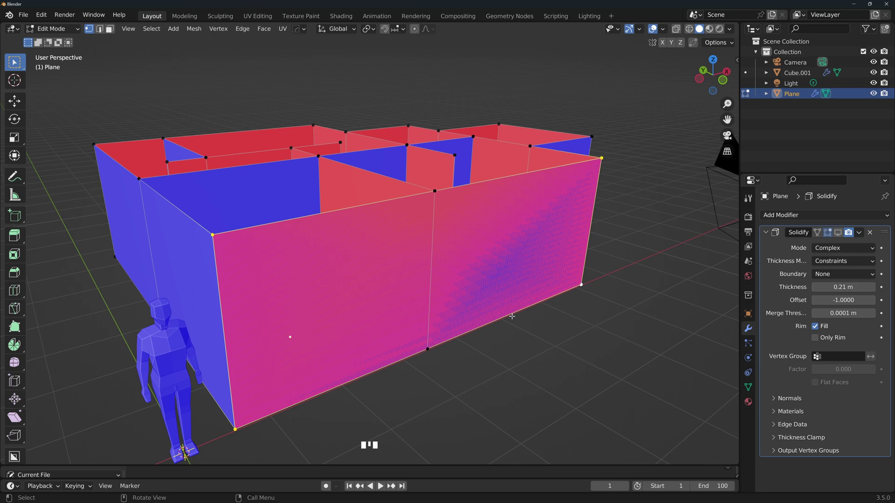
middle_click_drag(508, 322, 489, 279)
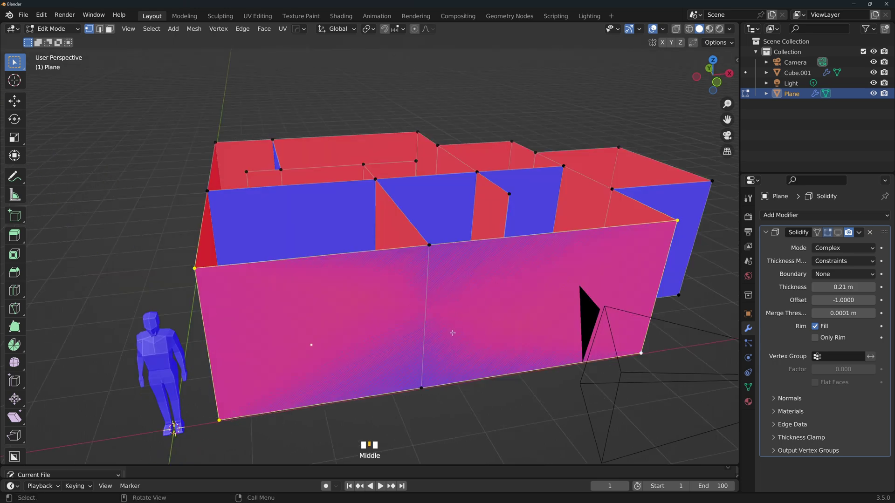
key("z")
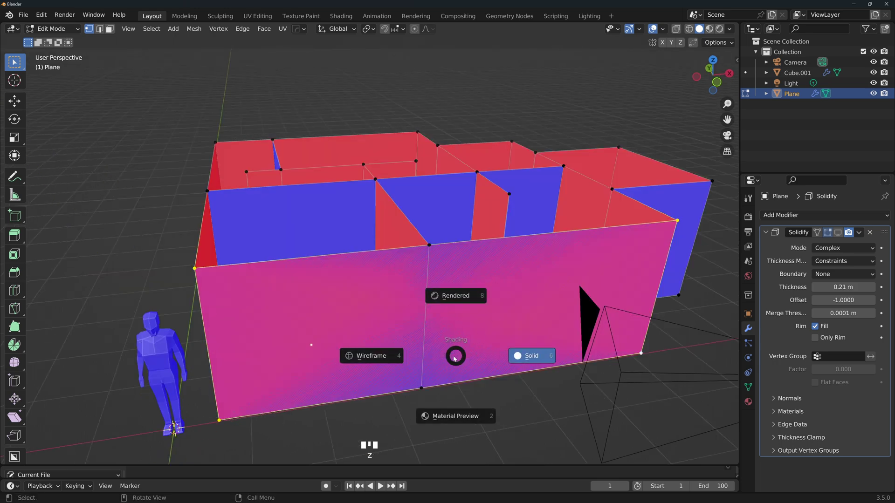
left_click(385, 361)
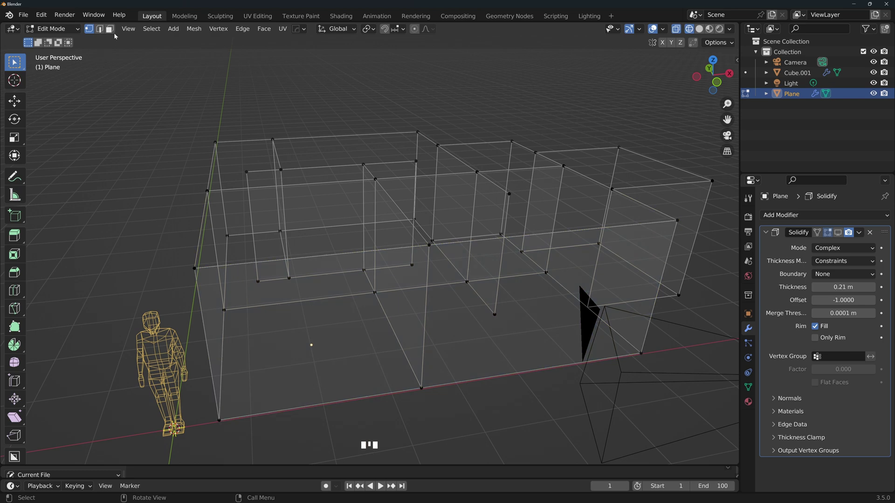
Delete the large overlapping front wall face using Only Faces, and return the viewport to Solid shading
key("3")
middle_click_drag(457, 321, 386, 308)
left_click(389, 306)
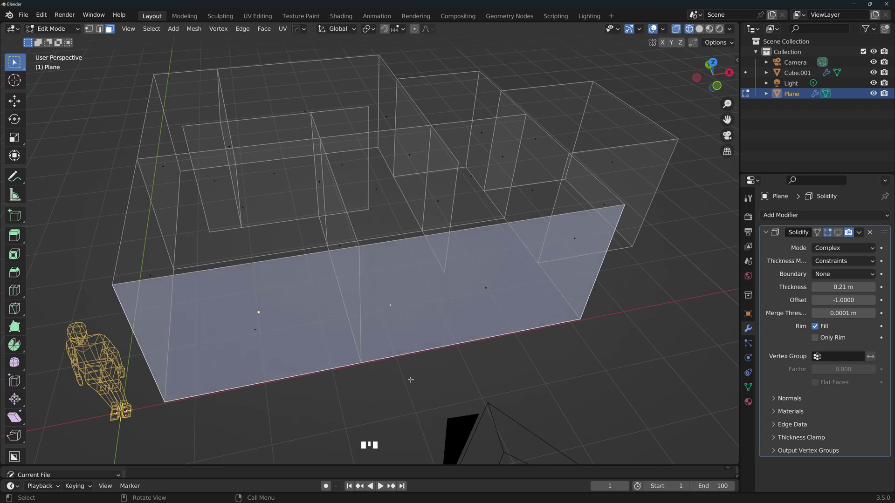
key("x")
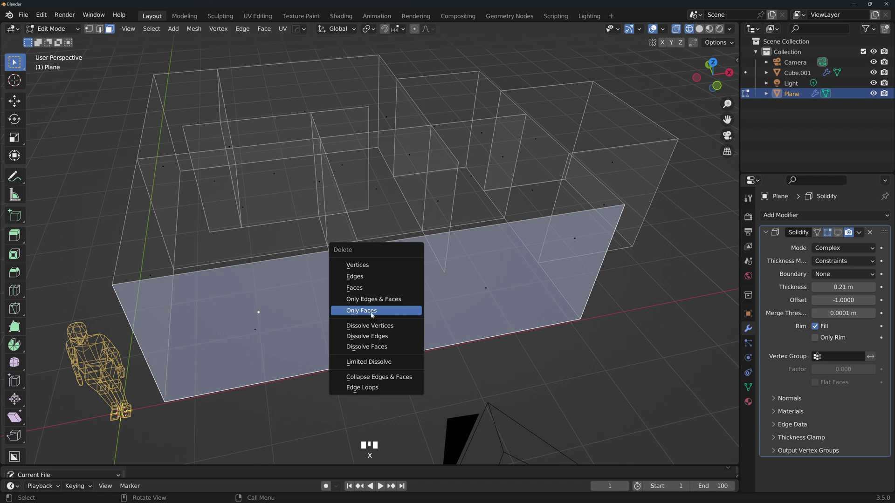
left_click(371, 313)
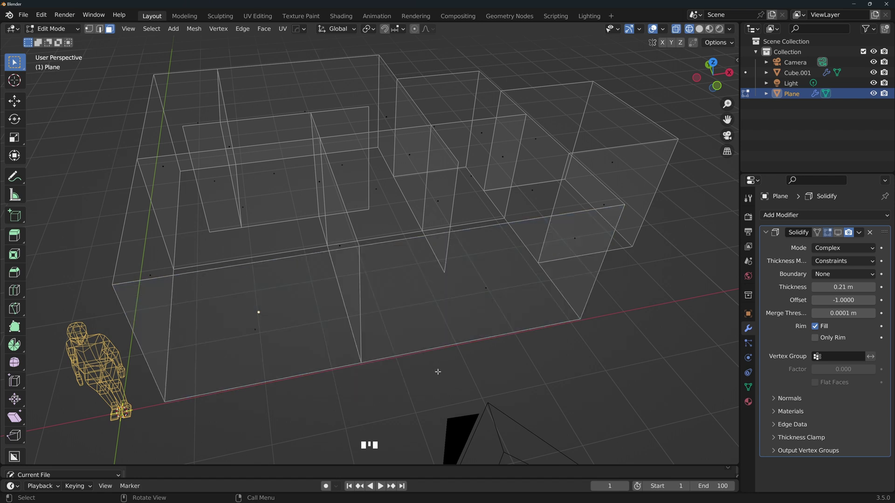
key("z")
left_click(583, 286)
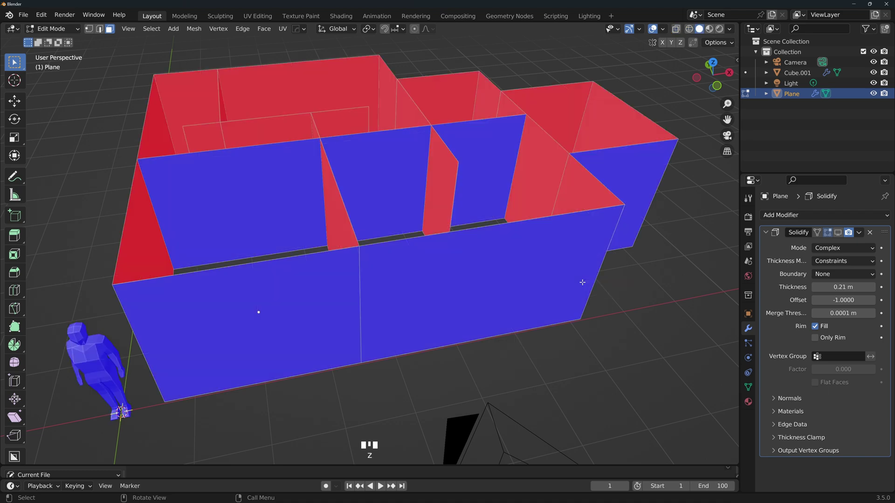
Show the Solidify effect on the walls and turn off the Face Orientation overlay
left_click(838, 232)
middle_click_drag(543, 200, 650, 90)
left_click(664, 28)
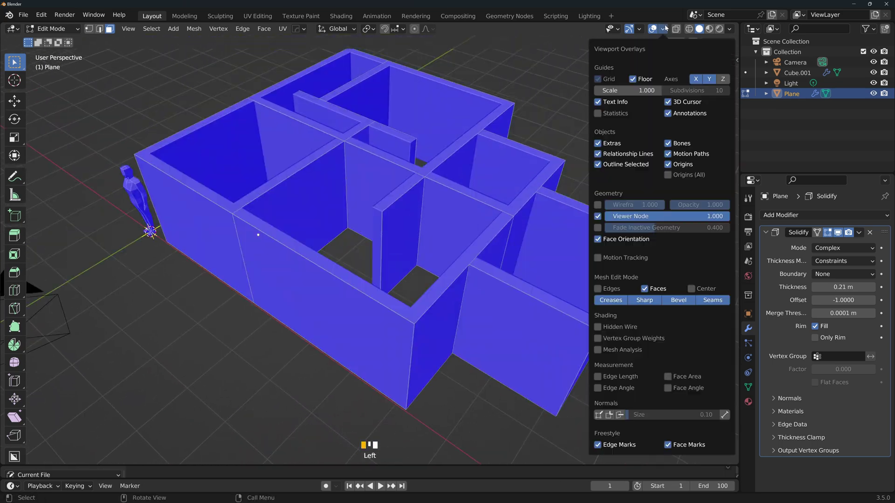
left_click(598, 239)
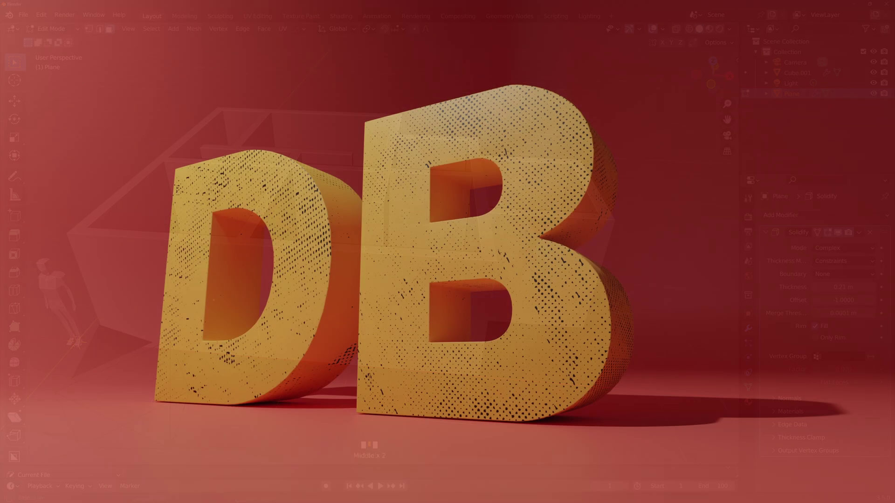